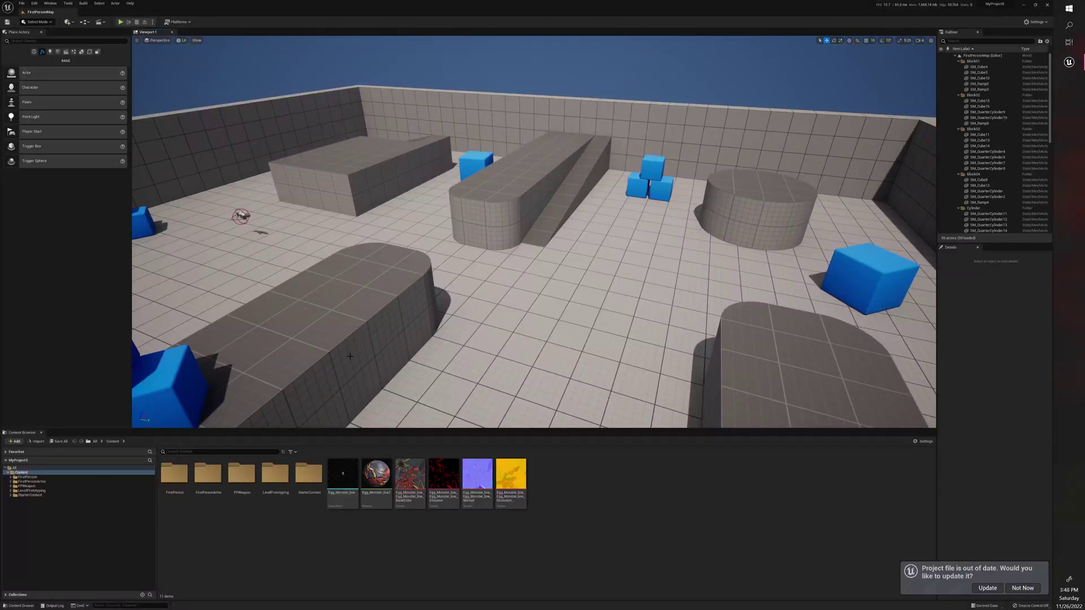
{"action": "right_click_drag", "start_coordinate": [463, 316], "coordinate": [399, 299]}
{"action": "key", "text": "w"}
{"action": "right_click_drag", "start_coordinate": [327, 337], "coordinate": [317, 337]}
{"action": "left_click", "coordinate": [322, 297]}
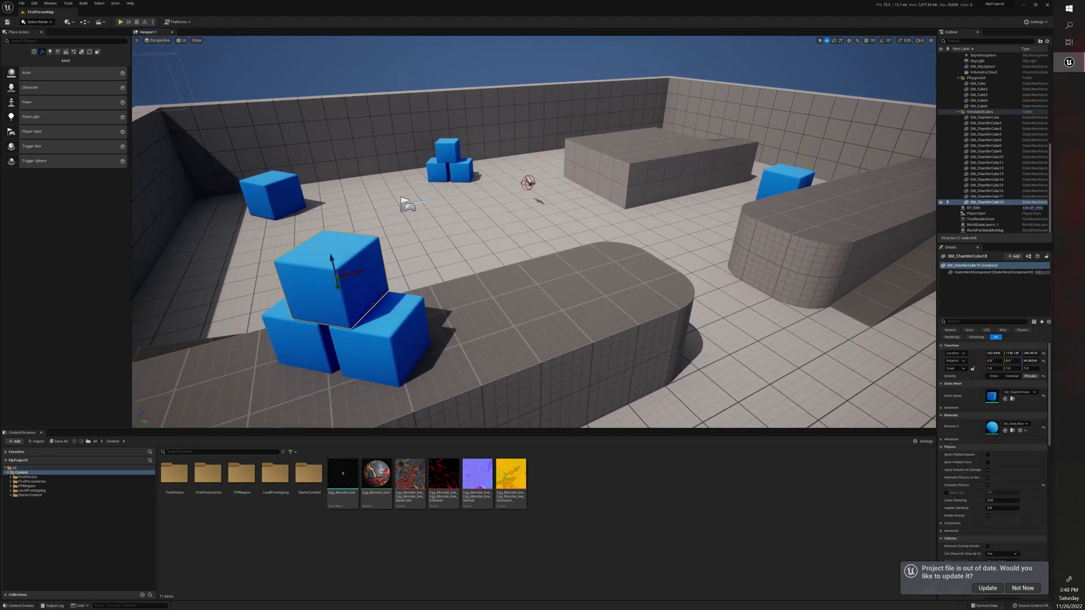
{"action": "scroll", "coordinate": [333, 270], "scroll_direction": "up", "scroll_amount": 5}
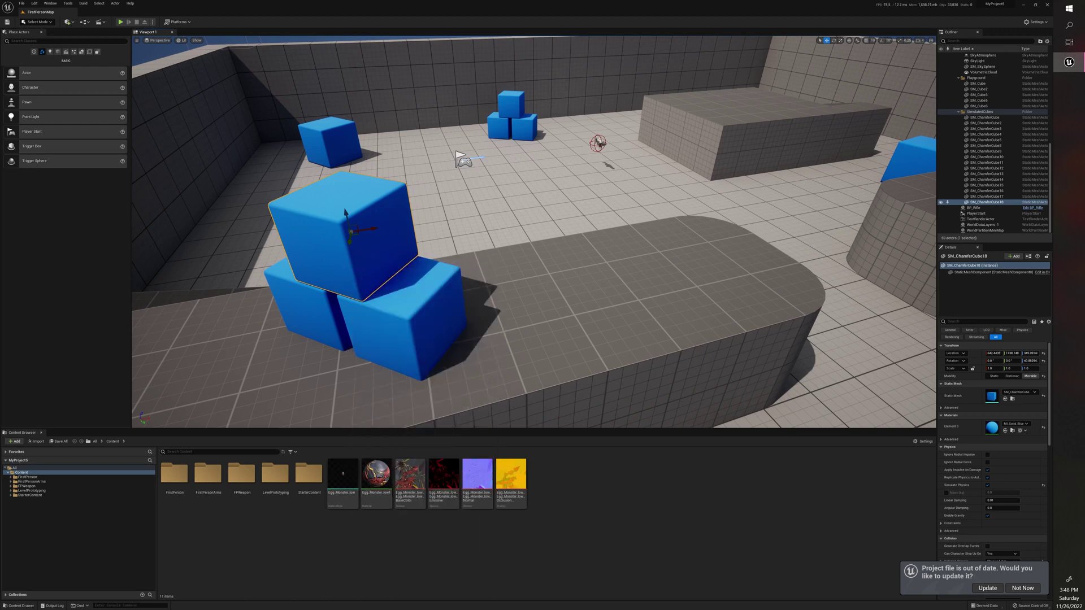
{"action": "key", "text": "d"}
{"action": "right_click_drag", "start_coordinate": [534, 271], "coordinate": [534, 237]}
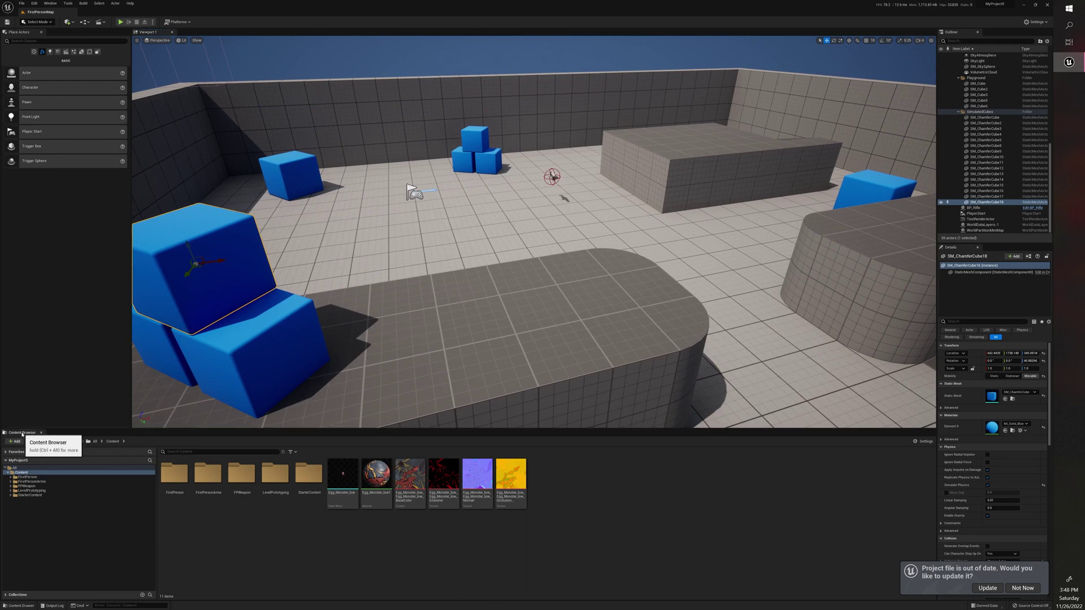
Step: Undock the Content Browser and move it out of the way to enlarge the level viewport
{"action": "left_click_drag", "start_coordinate": [21, 434], "coordinate": [237, 603]}
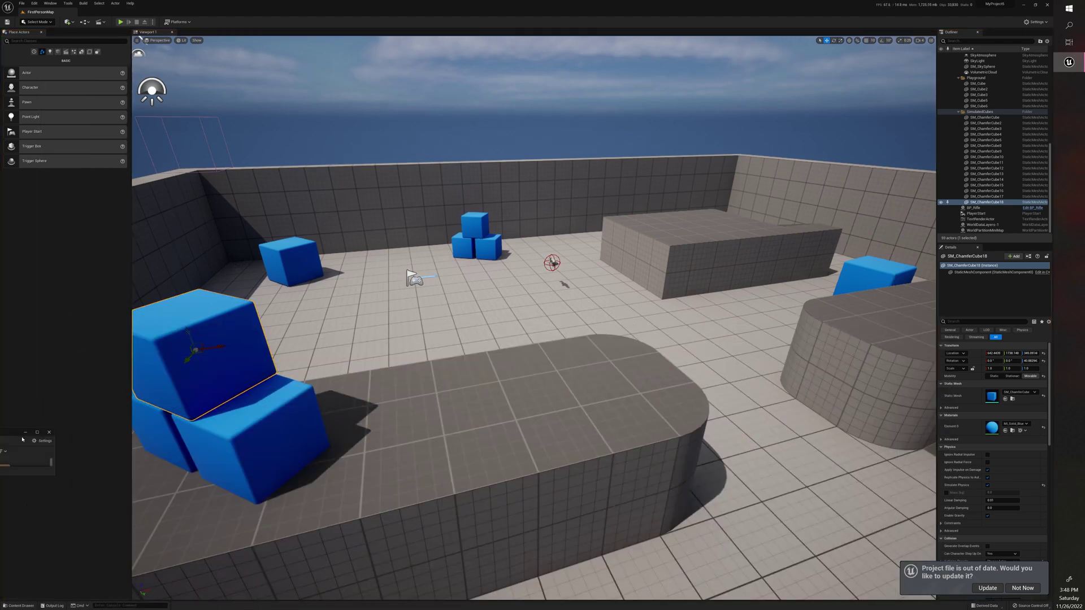
{"action": "left_click_drag", "start_coordinate": [21, 438], "coordinate": [431, 492]}
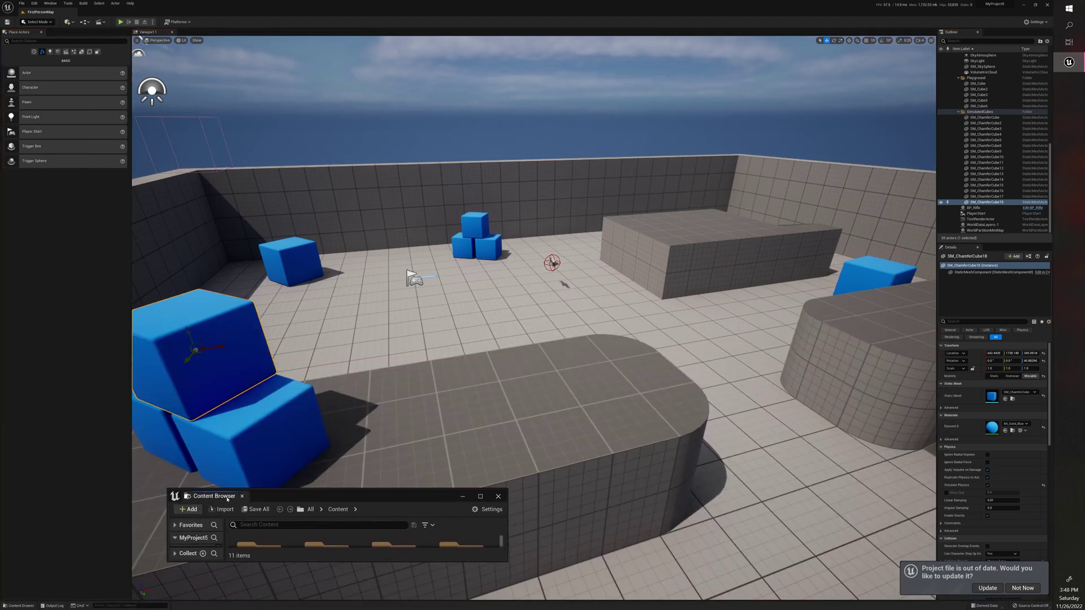
{"action": "left_click_drag", "start_coordinate": [227, 499], "coordinate": [193, 605]}
Step: Create an Actor-based Blueprint Class in the Content folder and name it Egg_Monster
{"action": "left_click", "coordinate": [21, 606]}
{"action": "right_click", "coordinate": [620, 496]}
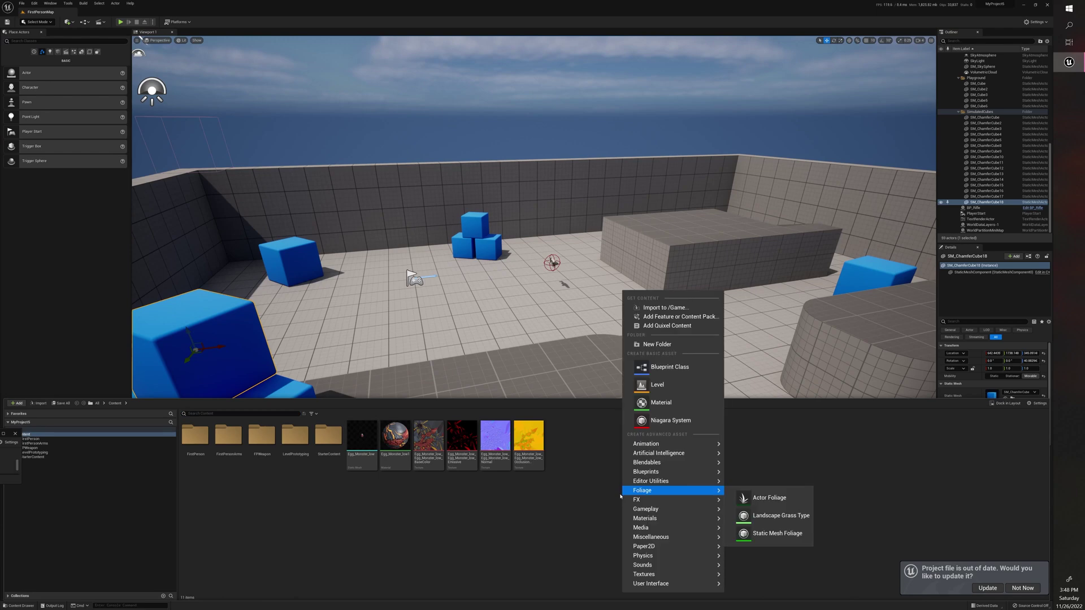
{"action": "left_click", "coordinate": [671, 370]}
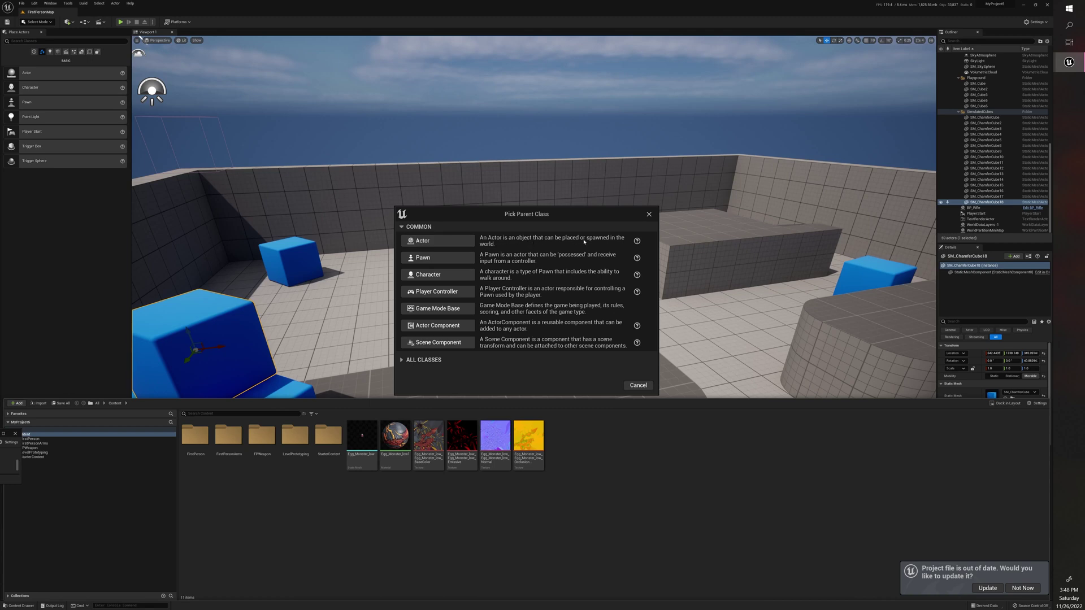
{"action": "left_click", "coordinate": [424, 241]}
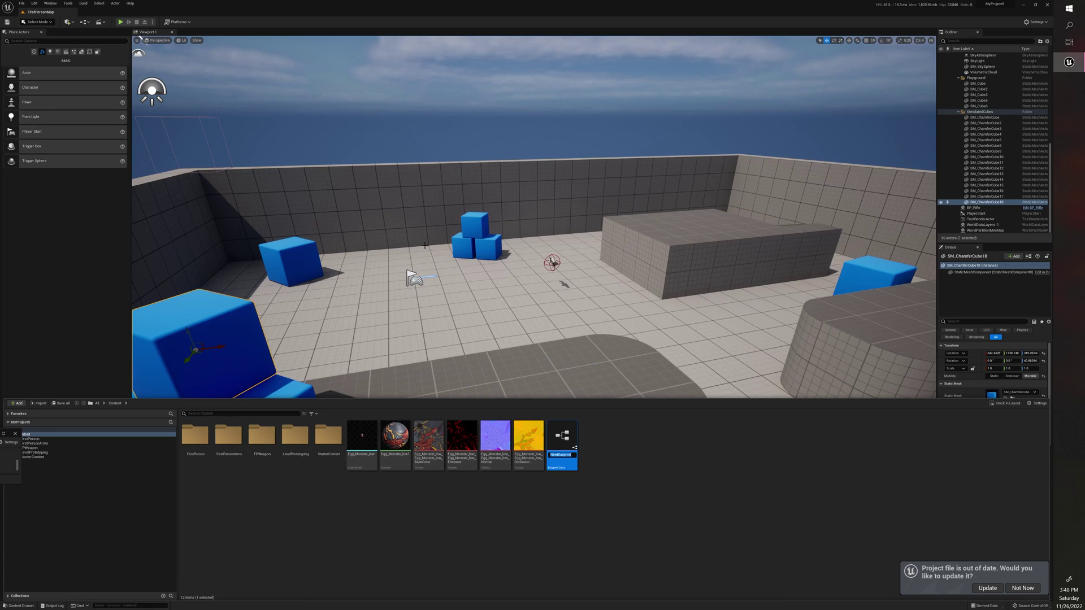
{"action": "type", "text": "Egg_Monster"}
{"action": "key", "text": "Return"}
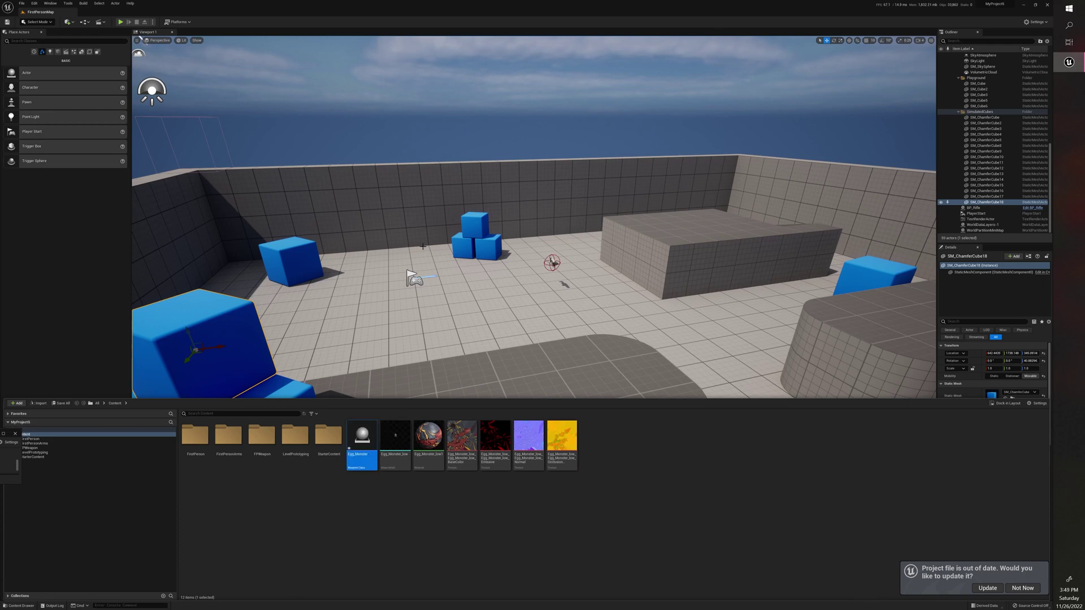
Step: Open the Egg_Monster blueprint and shrink its editor window to leave the project's content assets accessible below it
{"action": "mouse_move", "coordinate": [365, 444]}
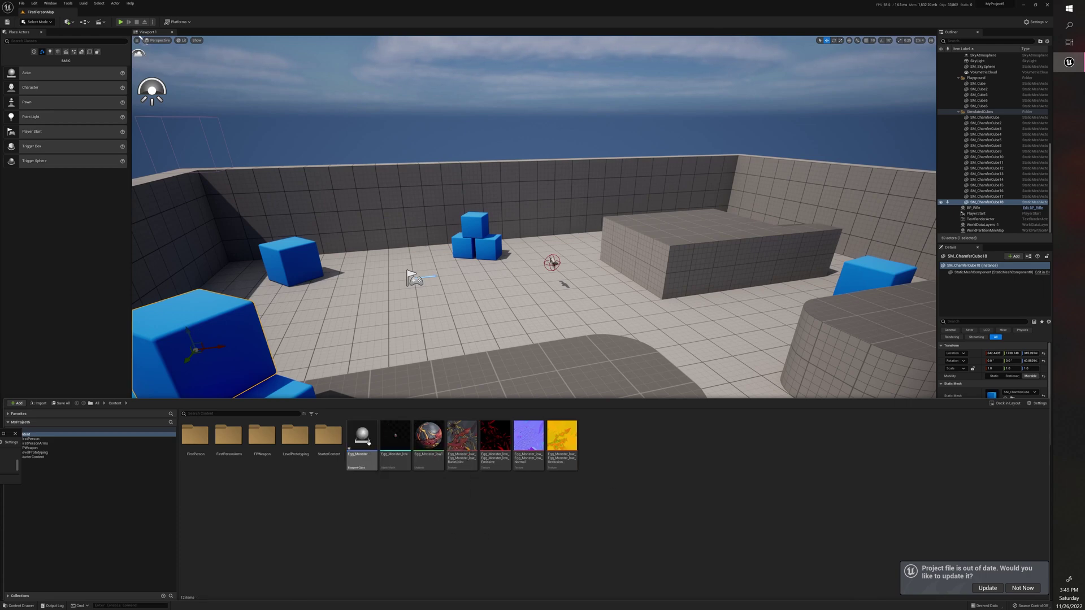
{"action": "left_click", "coordinate": [167, 312]}
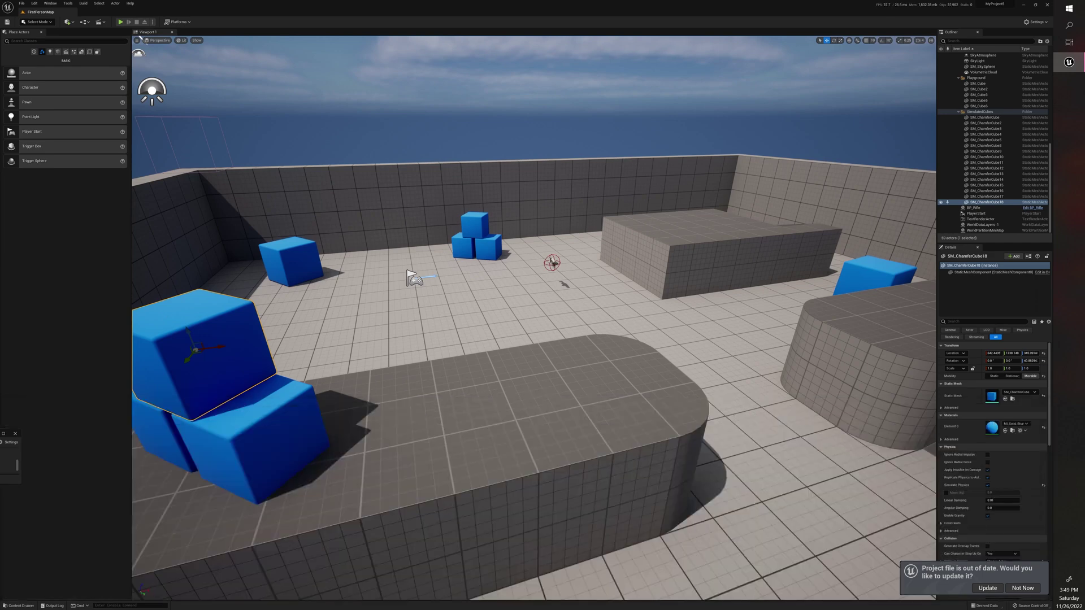
{"action": "left_click_drag", "start_coordinate": [0, 222], "coordinate": [524, 27]}
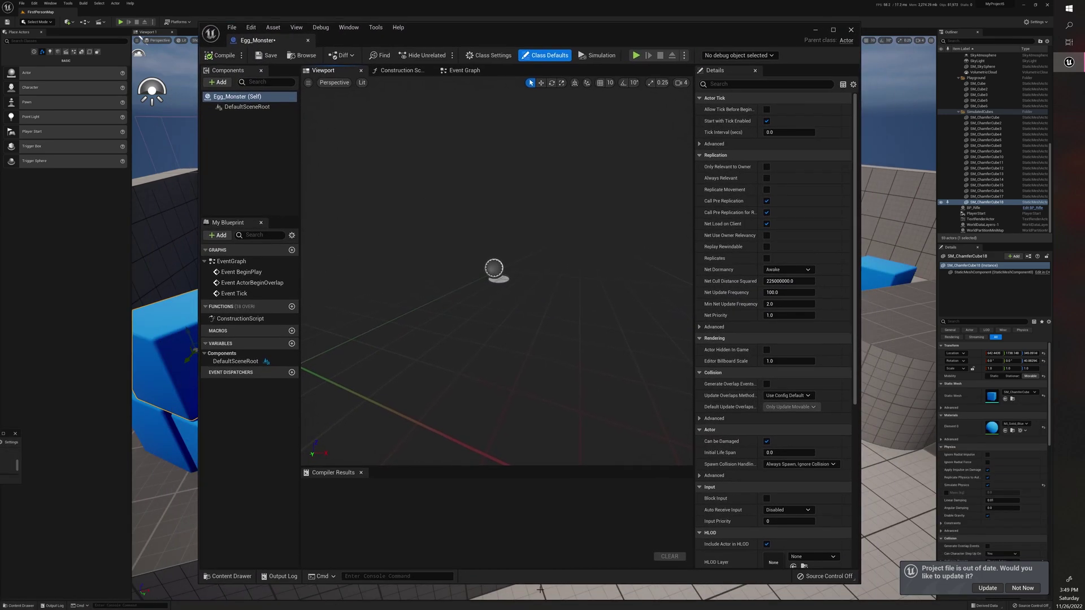
{"action": "left_click_drag", "start_coordinate": [539, 584], "coordinate": [504, 475]}
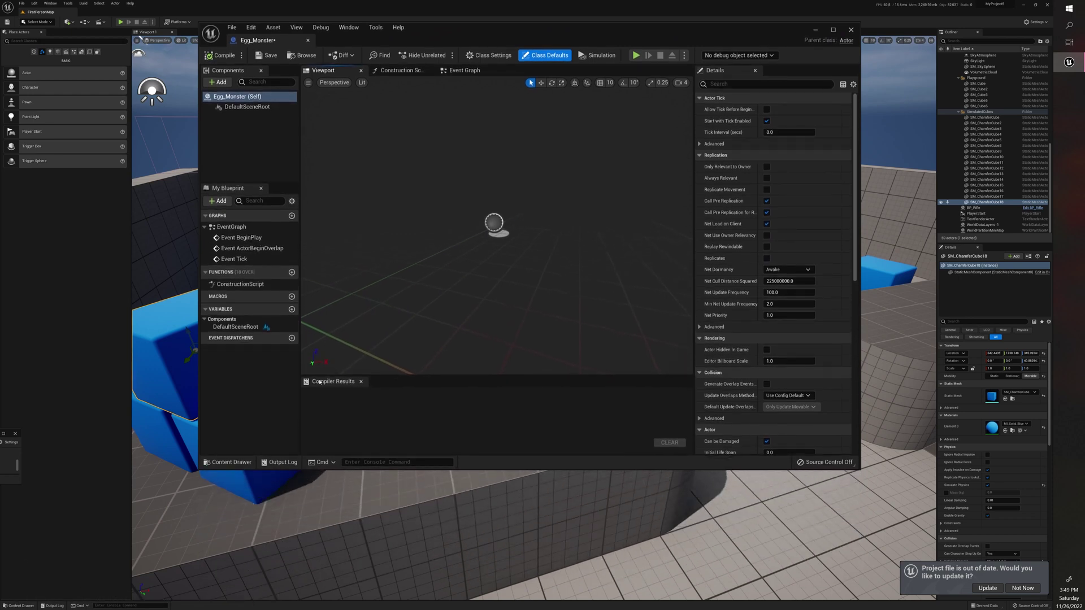
{"action": "left_click", "coordinate": [21, 605]}
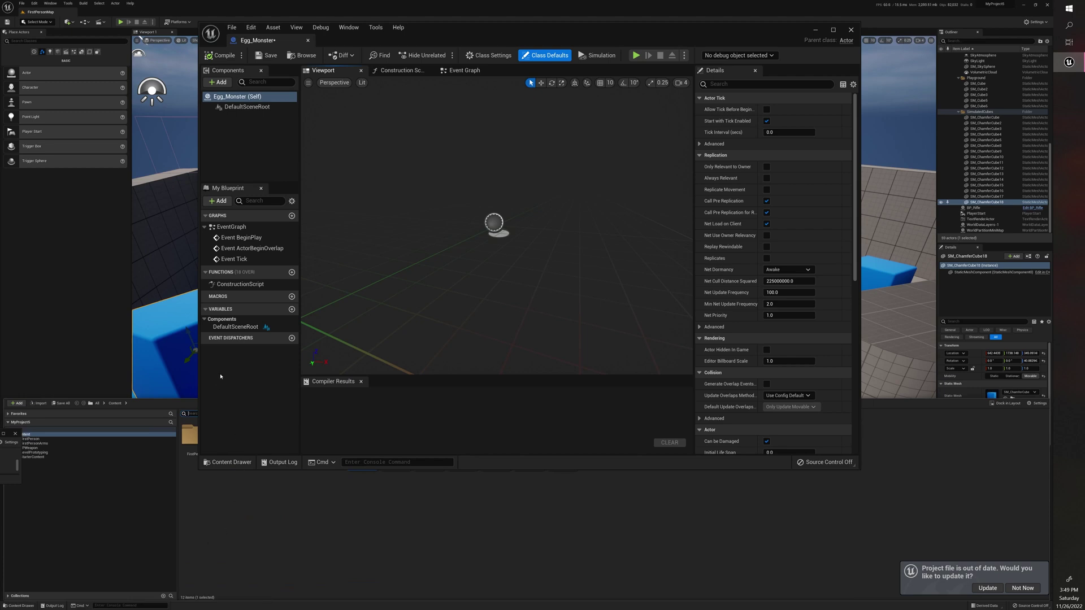
{"action": "left_click_drag", "start_coordinate": [443, 24], "coordinate": [454, 47]}
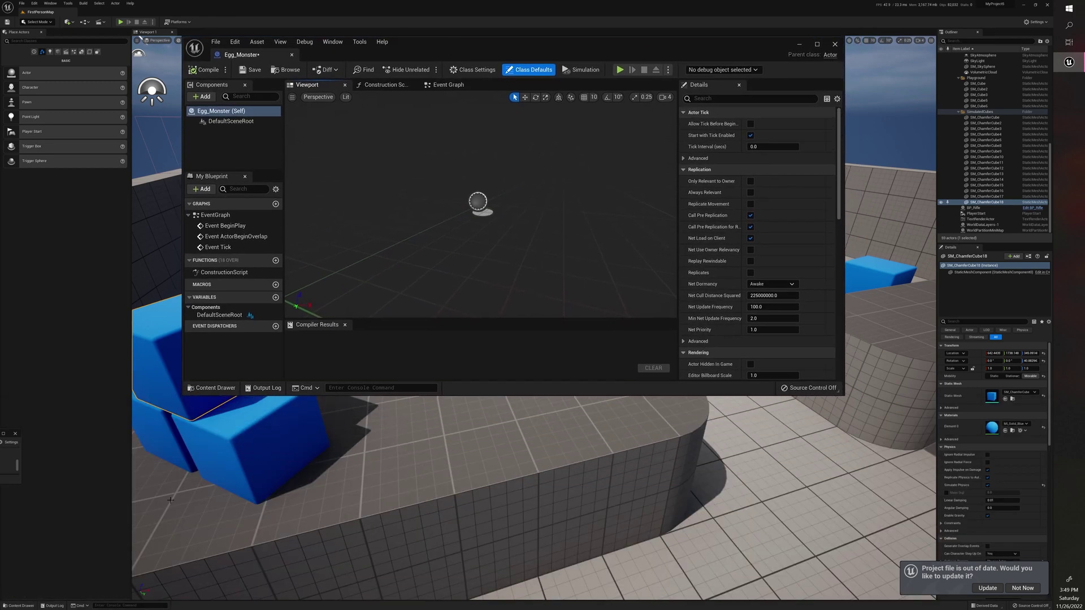
Step: Add the Egg_Monster_low static mesh as a component under the blueprint's DefaultSceneRoot and select it
{"action": "left_click", "coordinate": [21, 606]}
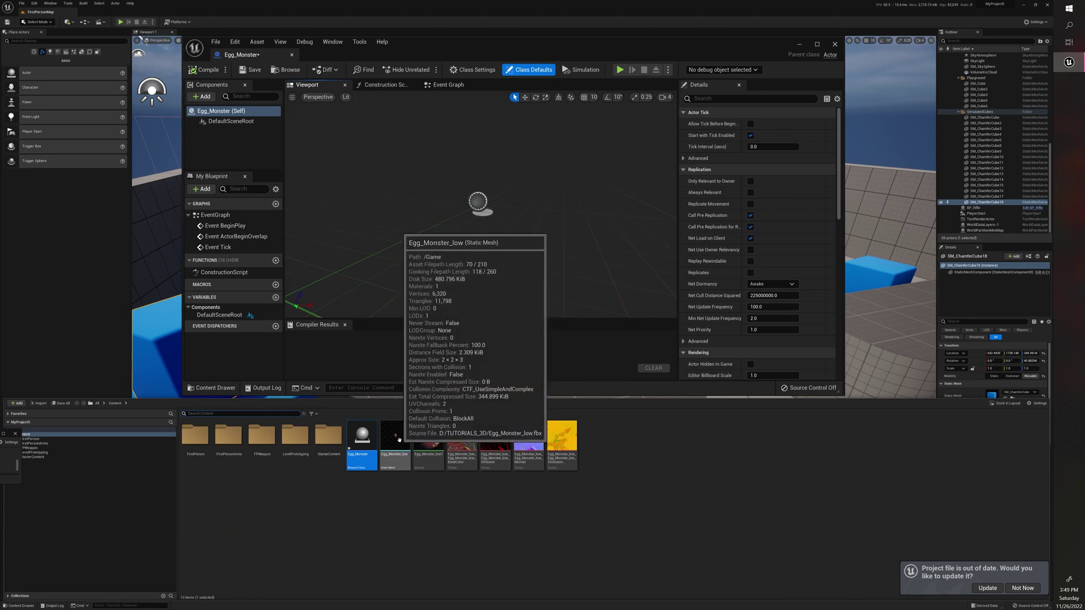
{"action": "left_click_drag", "start_coordinate": [400, 440], "coordinate": [243, 116]}
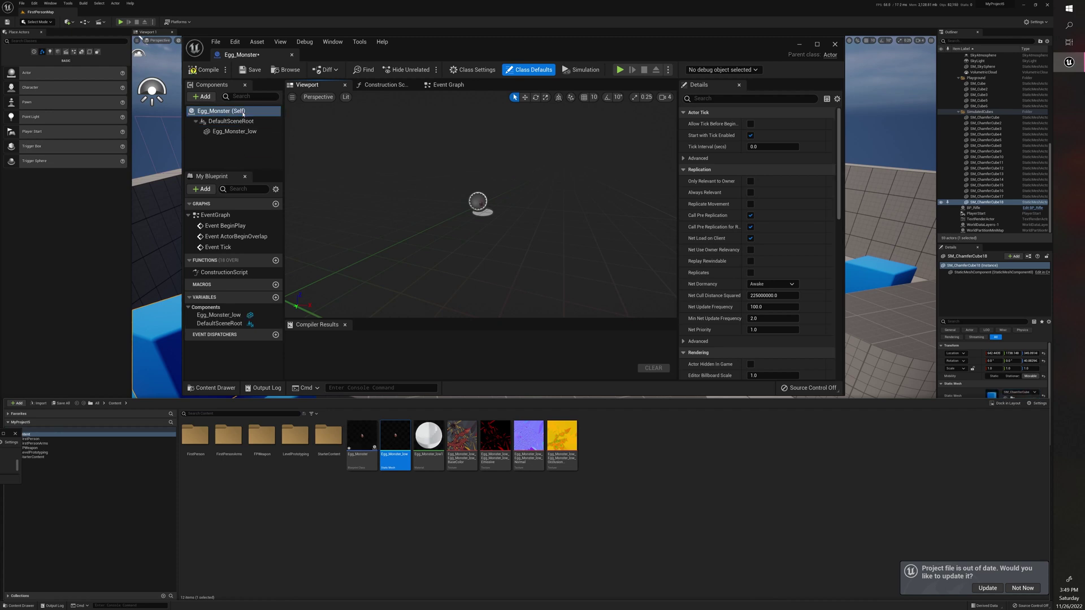
{"action": "left_click", "coordinate": [234, 132]}
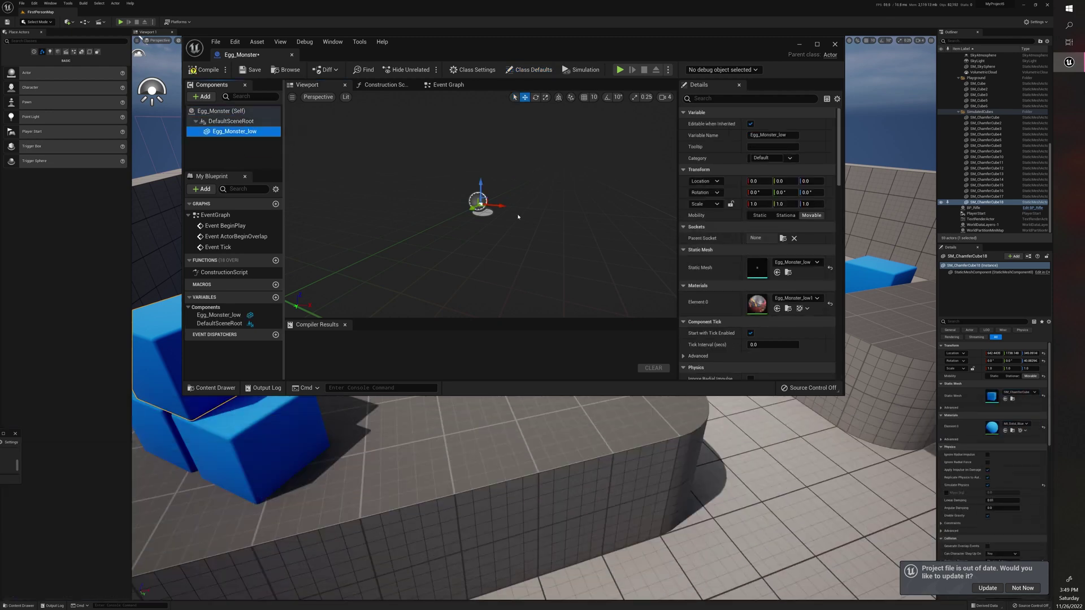
Step: Scale the Egg_Monster_low mesh up uniformly to about 15.5
{"action": "right_click_drag", "start_coordinate": [519, 217], "coordinate": [513, 216]}
{"action": "key", "text": "w"}
{"action": "key", "text": "f"}
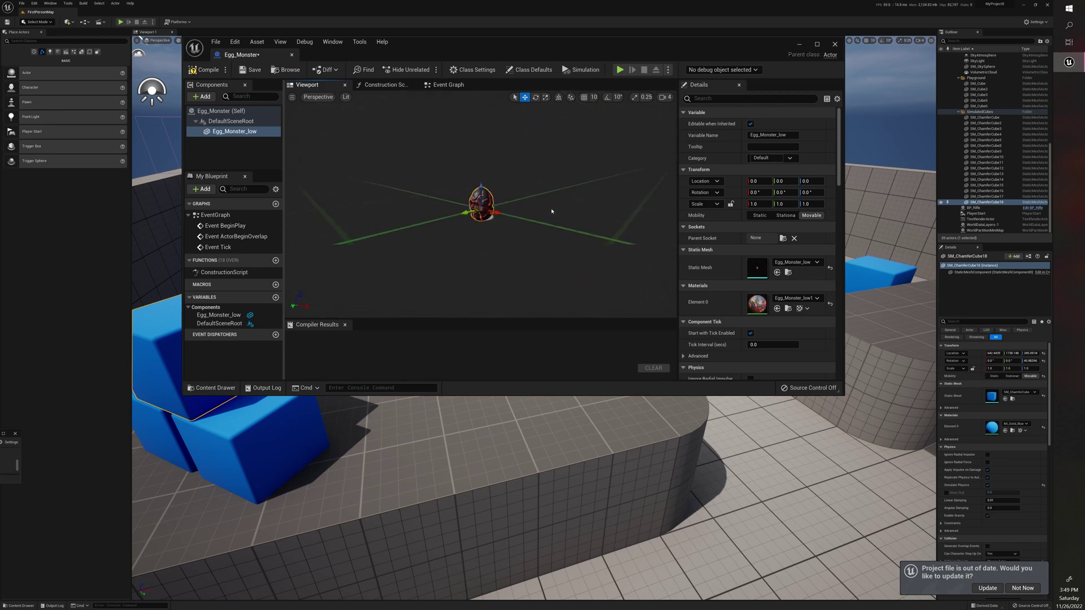
{"action": "scroll", "coordinate": [537, 203], "scroll_direction": "down", "scroll_amount": 3}
{"action": "scroll", "coordinate": [538, 202], "scroll_direction": "up", "scroll_amount": 4}
{"action": "scroll", "coordinate": [537, 203], "scroll_direction": "down", "scroll_amount": 4}
{"action": "key", "text": "e"}
{"action": "key", "text": "r"}
{"action": "left_click_drag", "start_coordinate": [478, 205], "coordinate": [482, 193]}
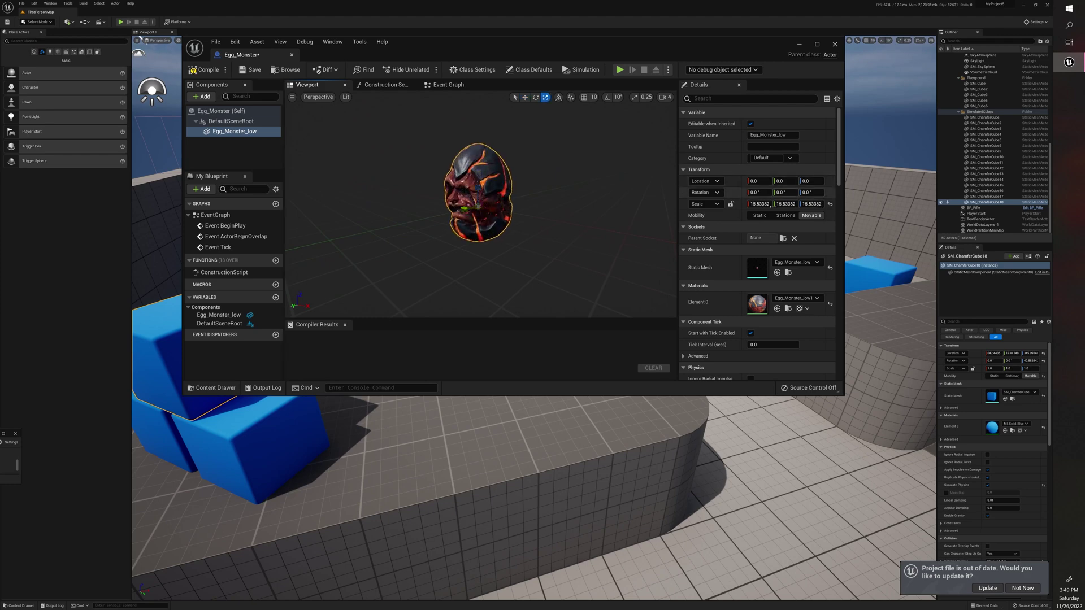
Step: Lock the egg mesh's scale ratio, set its scale to 25, and compile and save the blueprint
{"action": "left_click", "coordinate": [757, 204]}
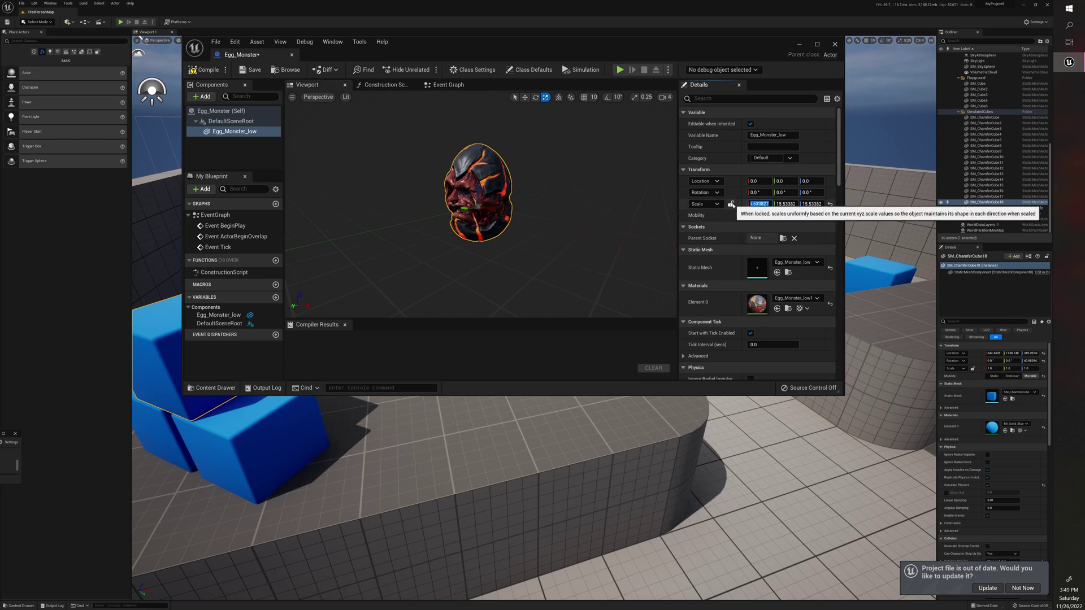
{"action": "left_click", "coordinate": [731, 204]}
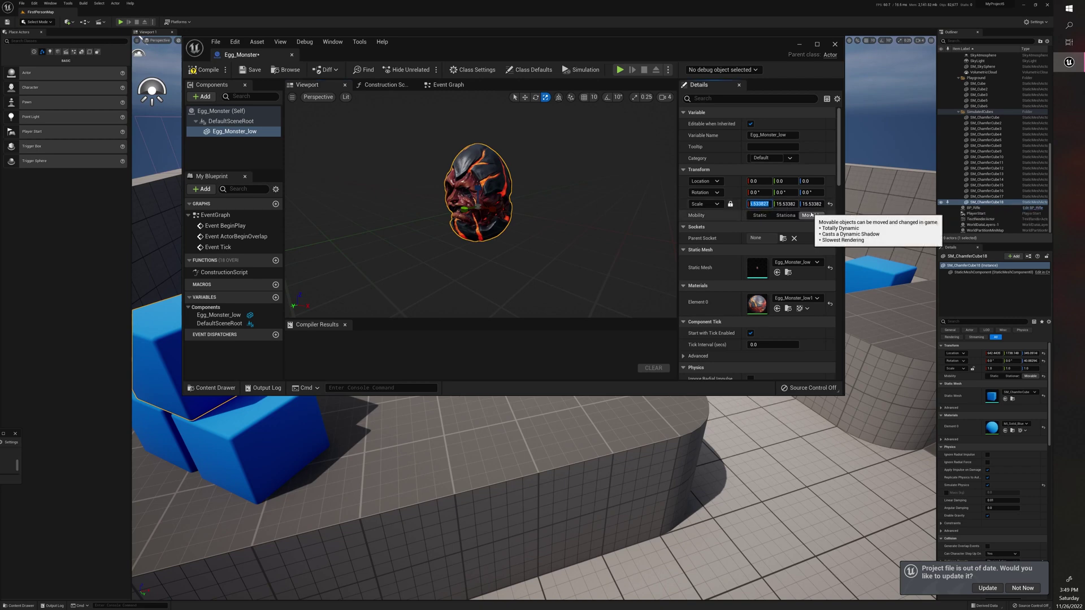
{"action": "type", "text": "25"}
{"action": "key", "text": "Return"}
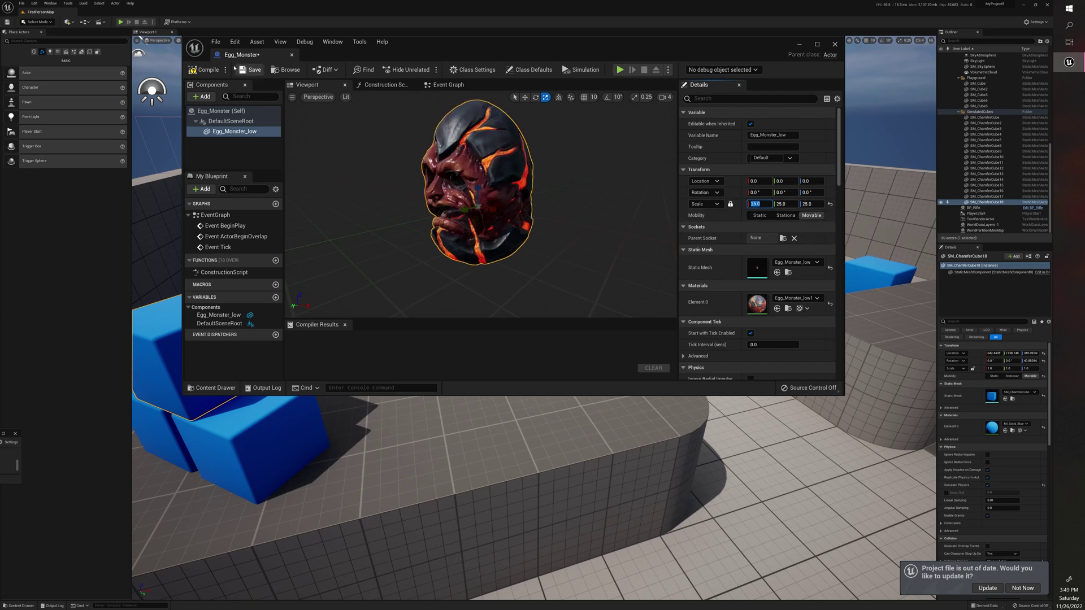
{"action": "left_click", "coordinate": [205, 70]}
{"action": "left_click", "coordinate": [249, 70]}
Step: Place an Egg_Monster instance on the grey platform in the level and snap it to the surface
{"action": "left_click_drag", "start_coordinate": [464, 52], "coordinate": [0, 234]}
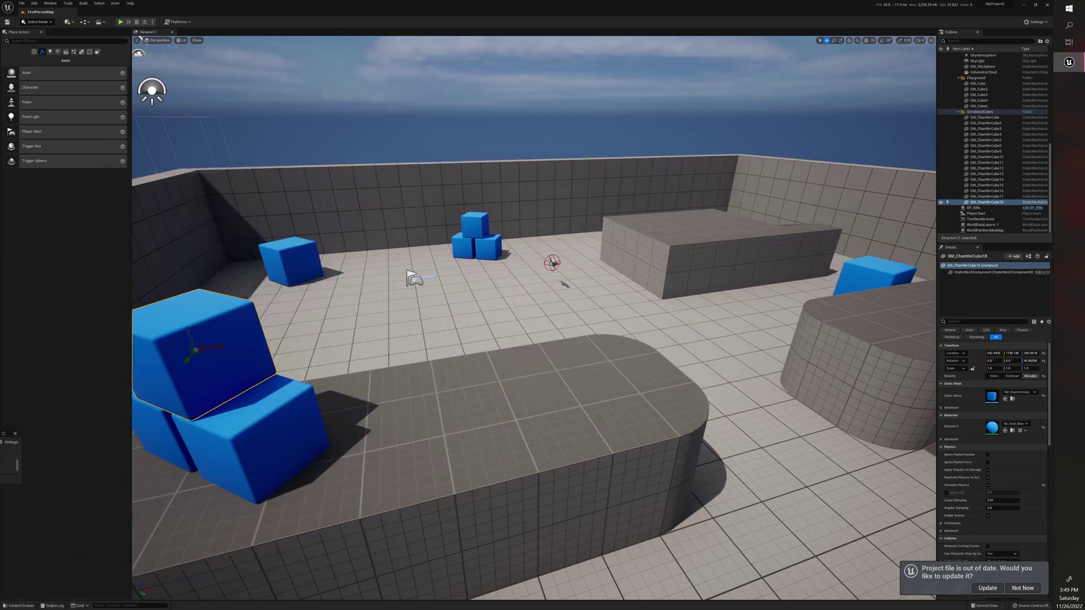
{"action": "left_click", "coordinate": [20, 605]}
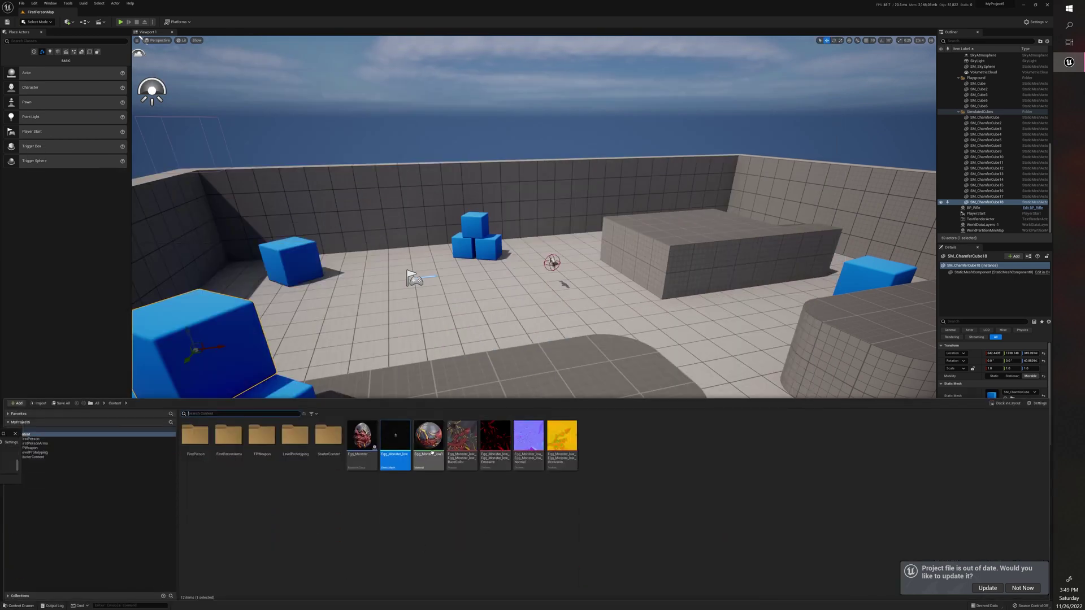
{"action": "left_click_drag", "start_coordinate": [361, 435], "coordinate": [467, 363]}
{"action": "key", "text": "End"}
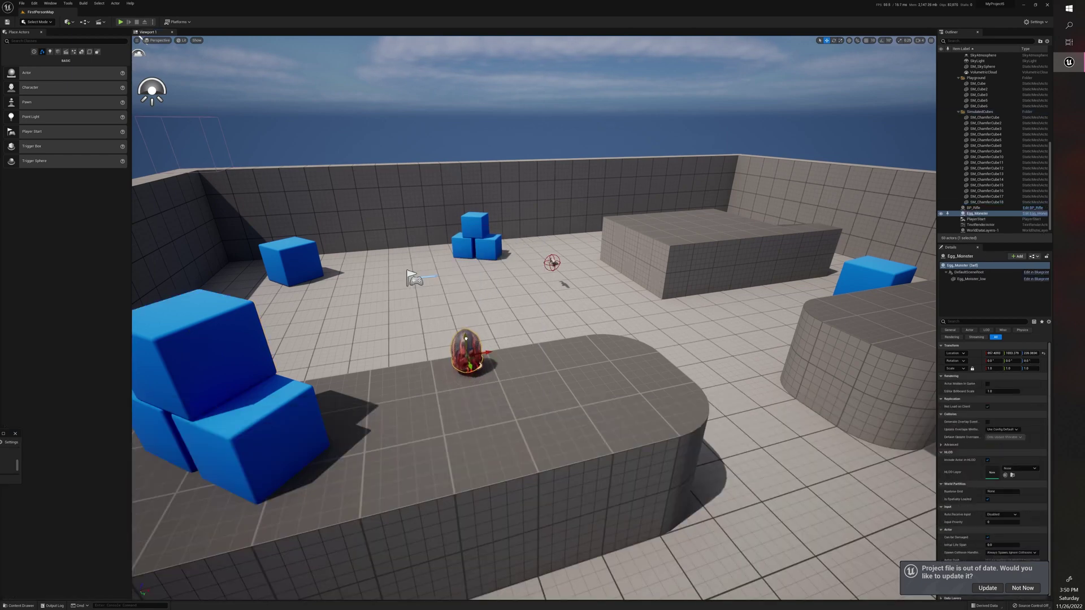
Step: Bring the Egg_Monster blueprint editor back over the level and set the egg mesh's scale to 50
{"action": "key", "text": "w"}
{"action": "right_click_drag", "start_coordinate": [528, 368], "coordinate": [491, 394]}
{"action": "key", "text": "w"}
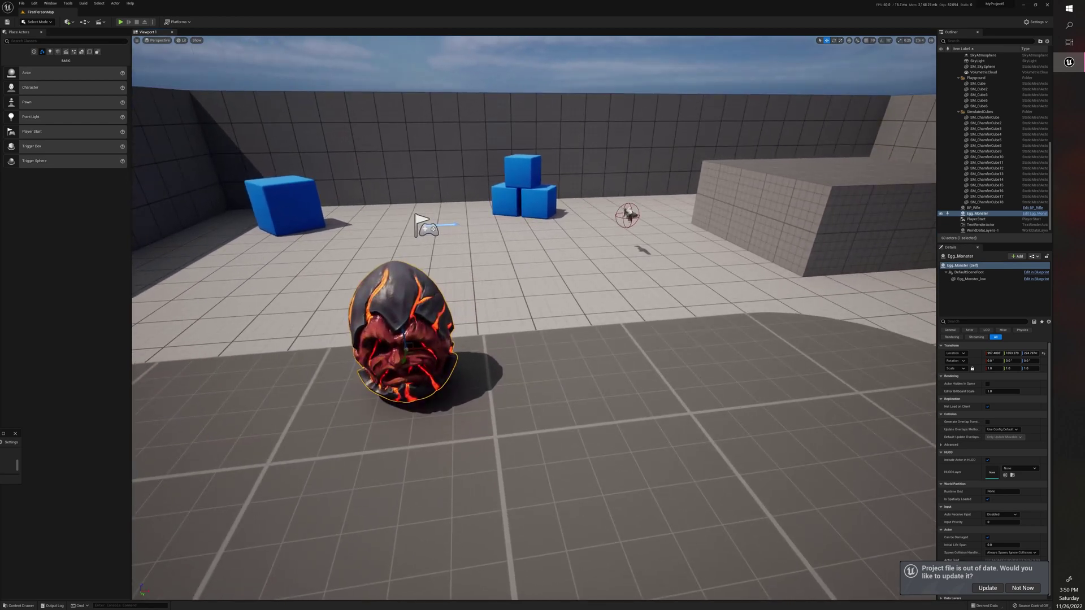
{"action": "right_click_drag", "start_coordinate": [467, 363], "coordinate": [467, 364]}
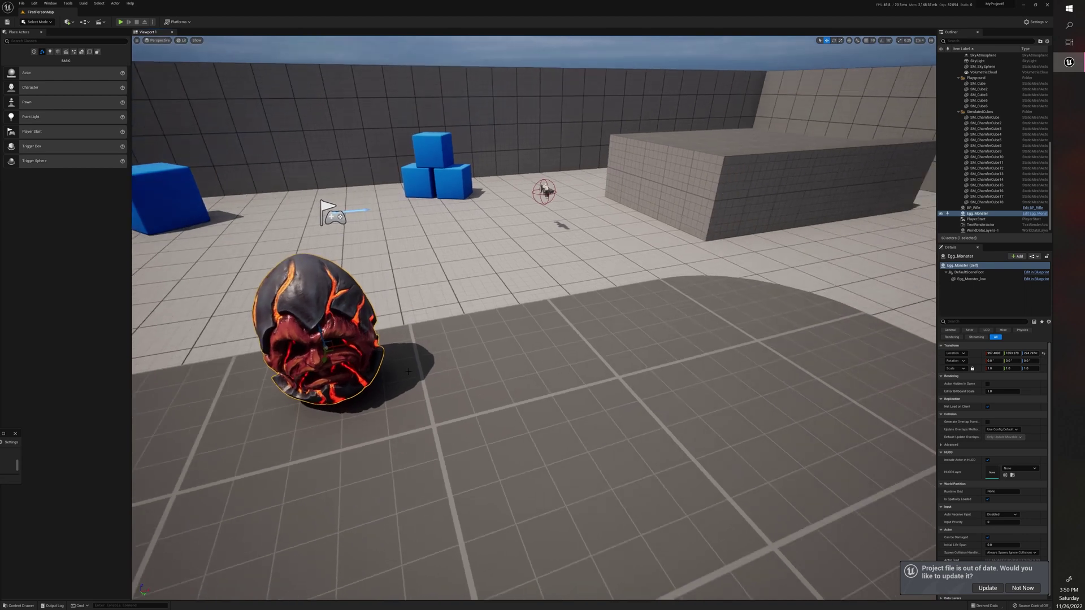
{"action": "left_click_drag", "start_coordinate": [0, 333], "coordinate": [664, 118]}
{"action": "left_click", "coordinate": [979, 273]}
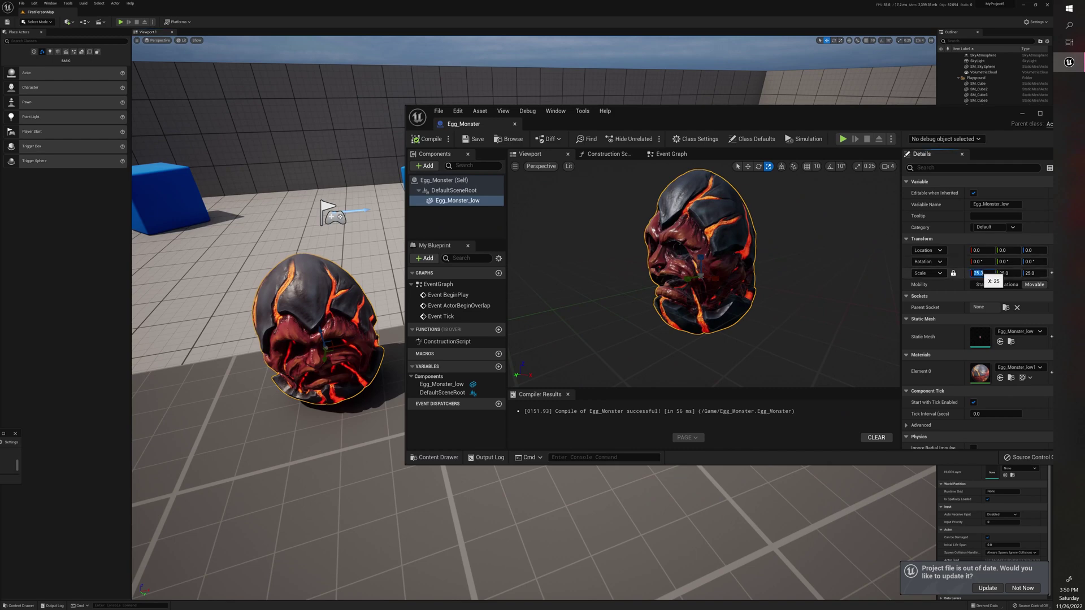
{"action": "type", "text": "50"}
{"action": "key", "text": "Return"}
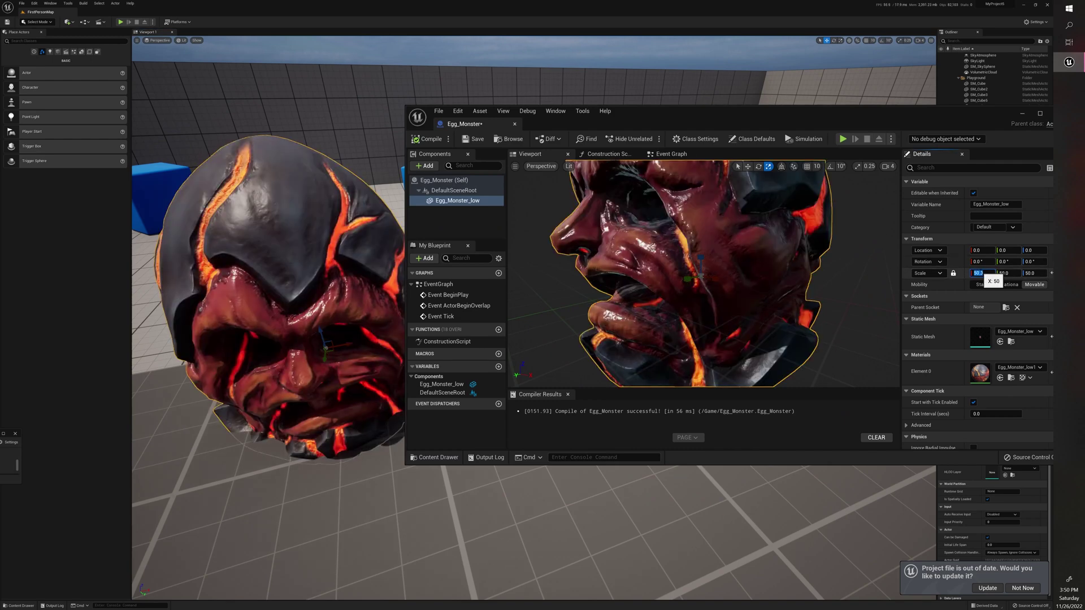
Step: Raise the egg mesh by about 33 units along Z above the blueprint's root and compile the blueprint
{"action": "right_click_drag", "start_coordinate": [703, 275], "coordinate": [679, 274]}
{"action": "key", "text": "w"}
{"action": "key", "text": "s"}
{"action": "key", "text": "w"}
{"action": "key", "text": "w"}
{"action": "key", "text": "s"}
{"action": "key", "text": "w"}
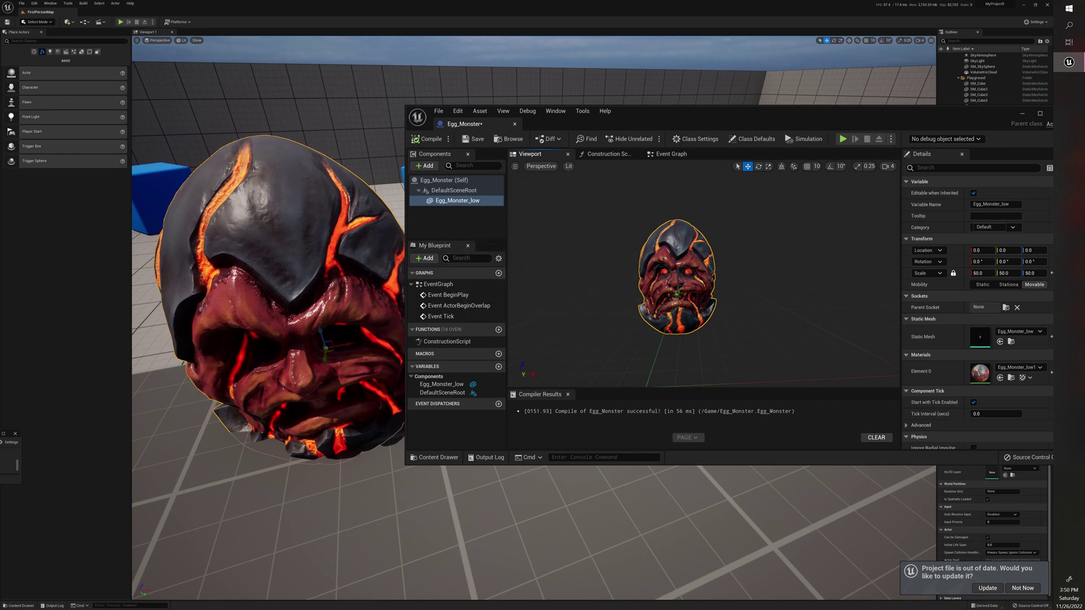
{"action": "left_click_drag", "start_coordinate": [680, 272], "coordinate": [676, 246]}
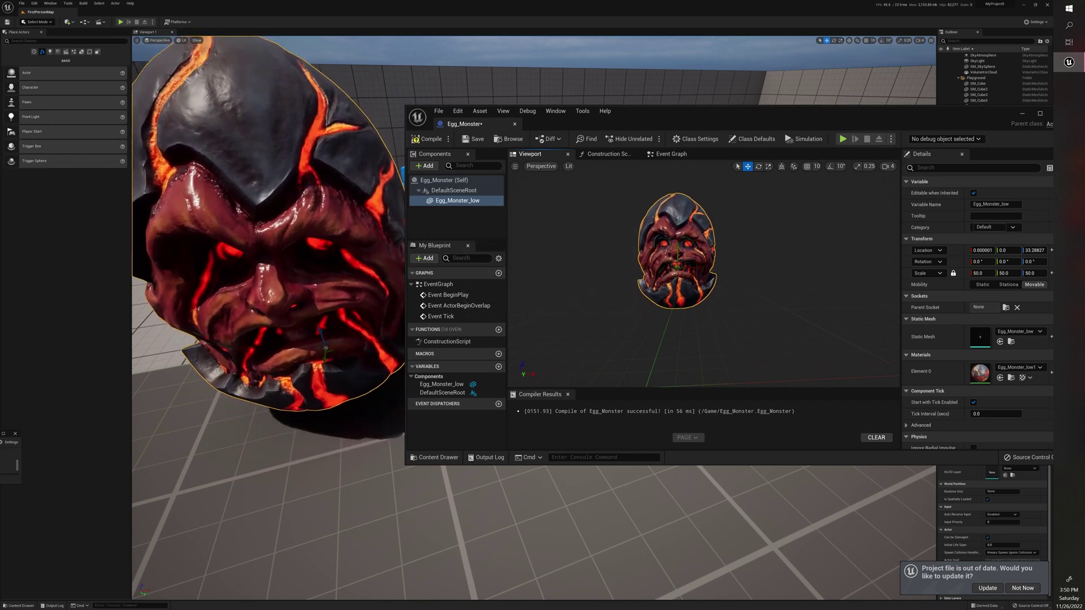
{"action": "left_click", "coordinate": [431, 139]}
Step: Delete the egg monster placed in the level and place a new Egg_Monster instance on the platform
{"action": "left_click_drag", "start_coordinate": [951, 119], "coordinate": [0, 305]}
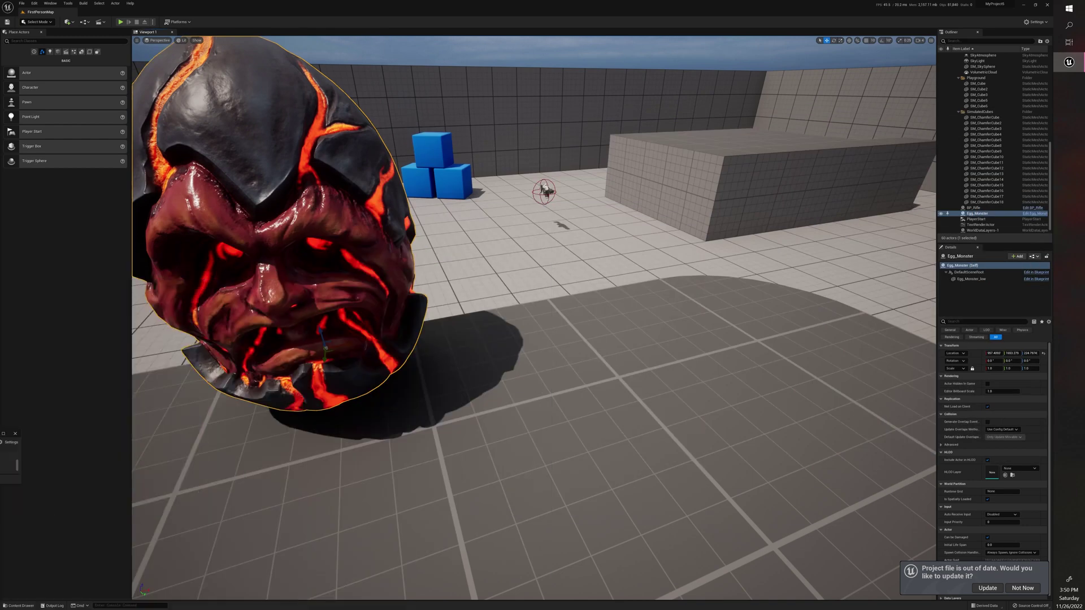
{"action": "key", "text": "Delete"}
{"action": "left_click", "coordinate": [21, 605]}
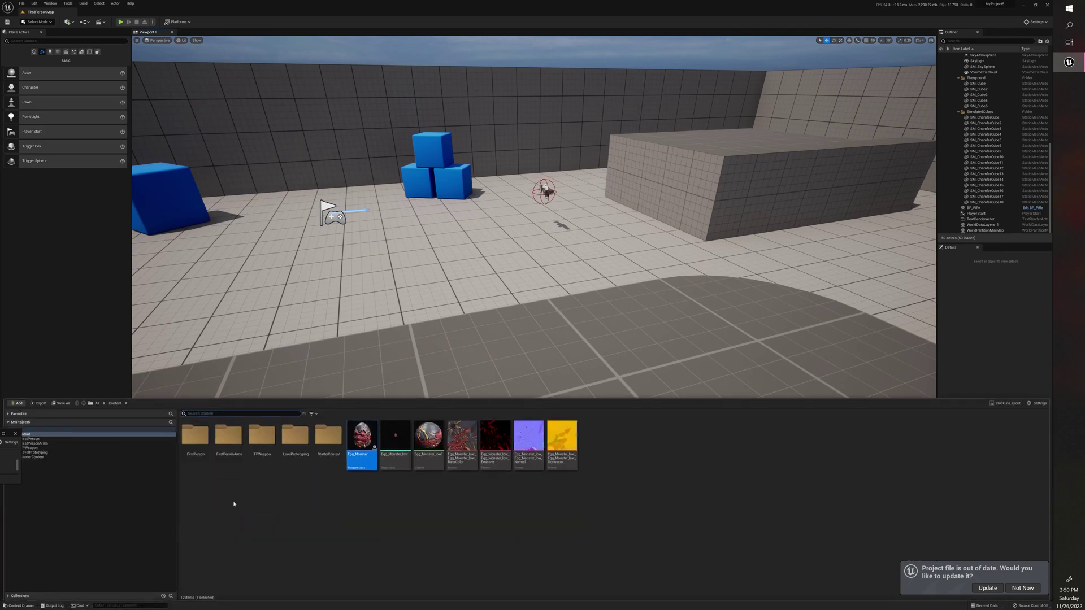
{"action": "left_click_drag", "start_coordinate": [361, 452], "coordinate": [526, 348]}
Step: Place a second Egg_Monster instance on the open floor near the player start and the stacked blue cubes
{"action": "key", "text": "d"}
{"action": "right_click_drag", "start_coordinate": [525, 348], "coordinate": [483, 297]}
{"action": "key", "text": "s"}
{"action": "key", "text": "a"}
{"action": "key", "text": "w"}
{"action": "key", "text": "w"}
{"action": "right_click_drag", "start_coordinate": [522, 378], "coordinate": [553, 387]}
{"action": "left_click", "coordinate": [21, 605]}
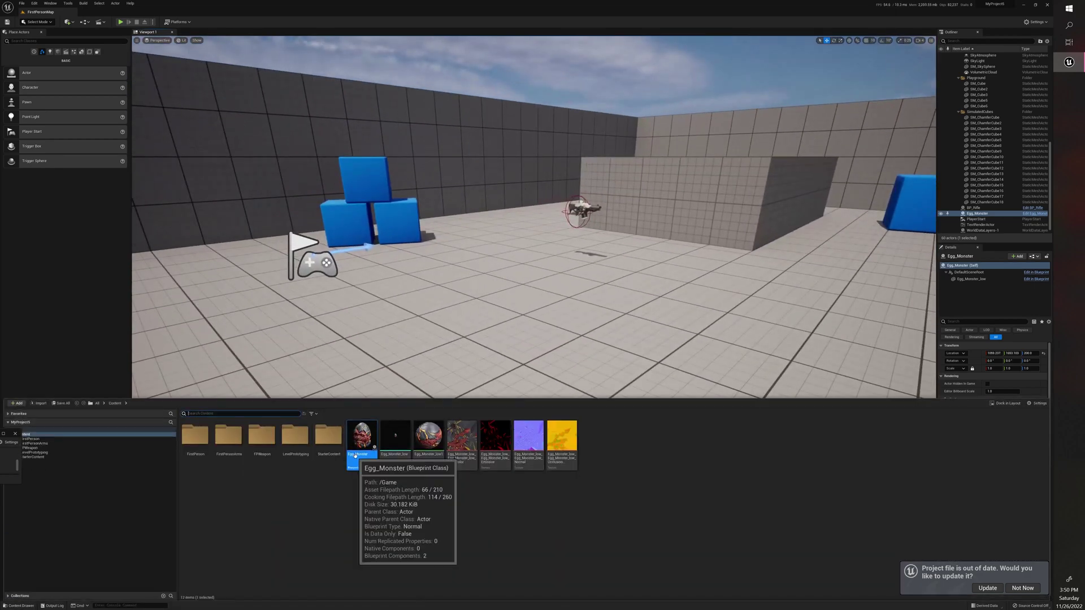
{"action": "left_click_drag", "start_coordinate": [362, 436], "coordinate": [384, 302]}
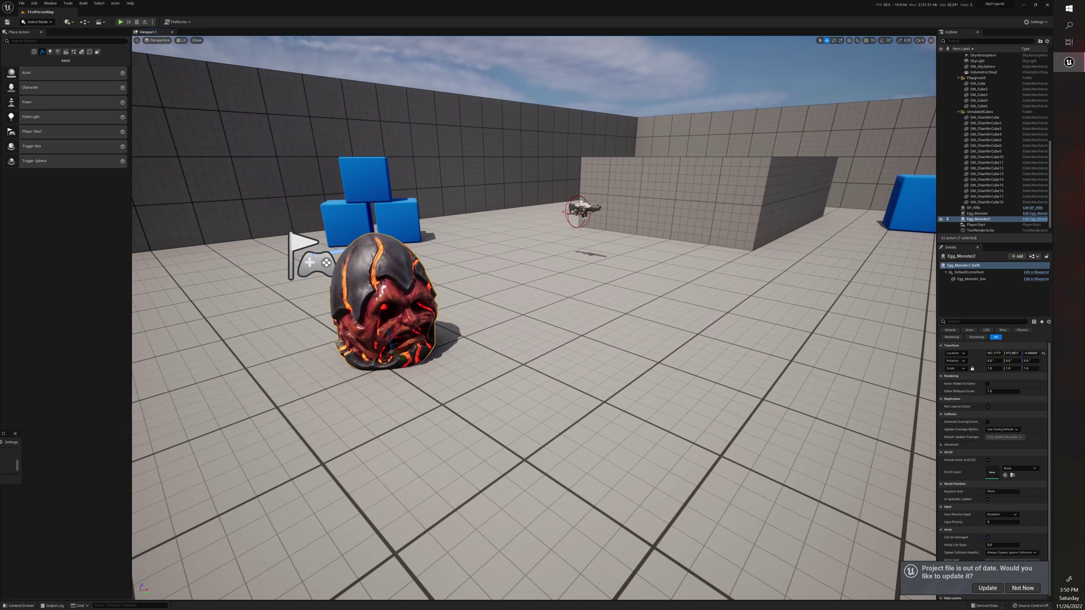
Step: Bring the Egg_Monster blueprint editor back, raise the egg mesh along Z to about 43.44, and compile and save the blueprint
{"action": "left_click_drag", "start_coordinate": [0, 481], "coordinate": [761, 131]}
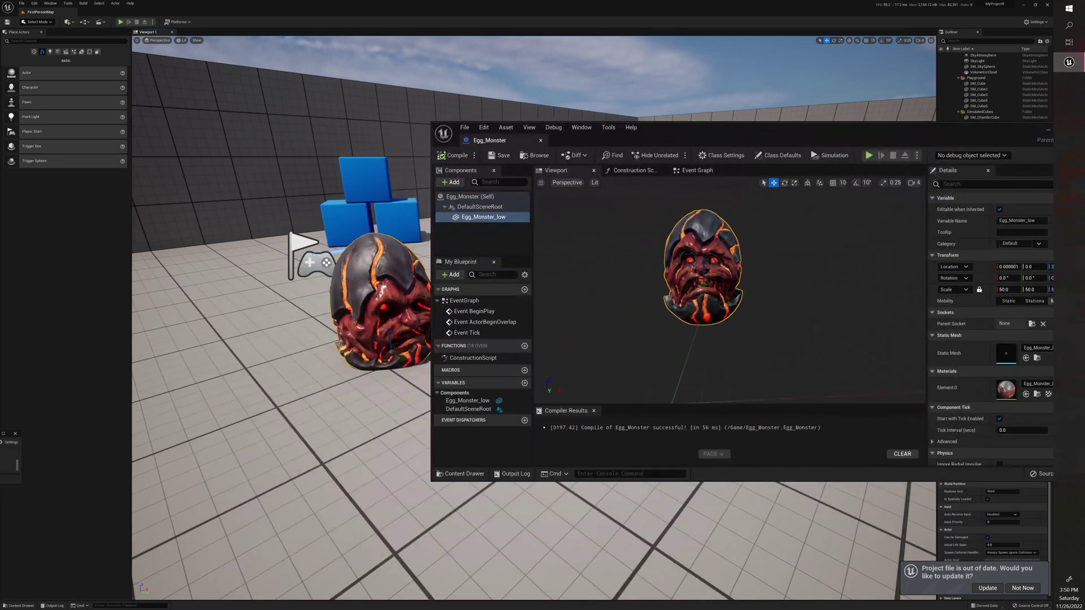
{"action": "left_click_drag", "start_coordinate": [705, 263], "coordinate": [704, 263]}
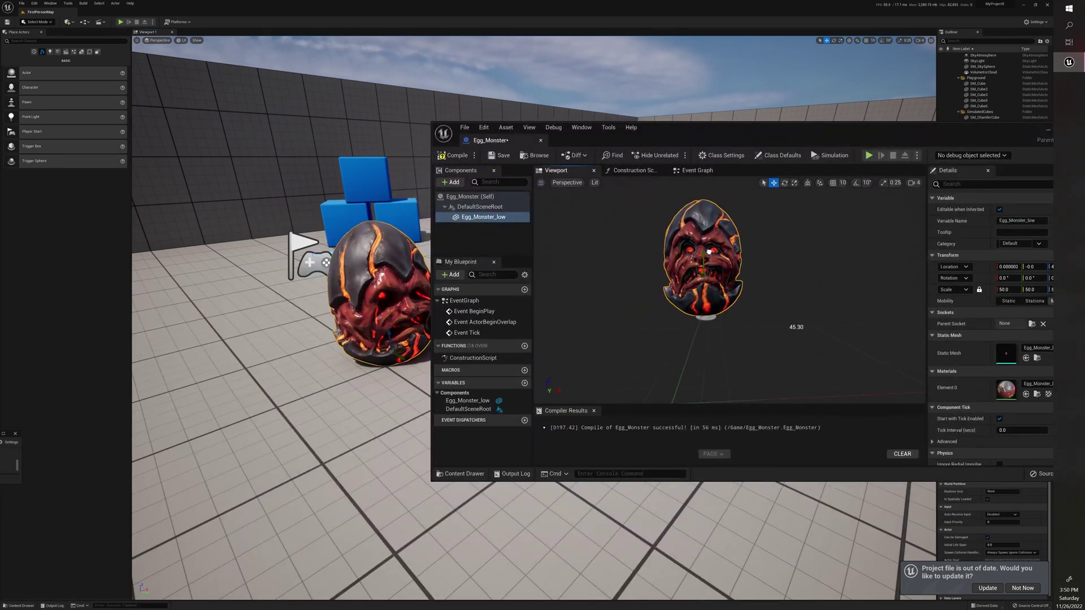
{"action": "left_click", "coordinate": [454, 155]}
{"action": "left_click", "coordinate": [504, 159]}
{"action": "left_click_drag", "start_coordinate": [696, 141], "coordinate": [0, 232]}
Step: Place two more Egg_Monster instances on the floor, in a row beside the existing floor egg
{"action": "left_click", "coordinate": [28, 605]}
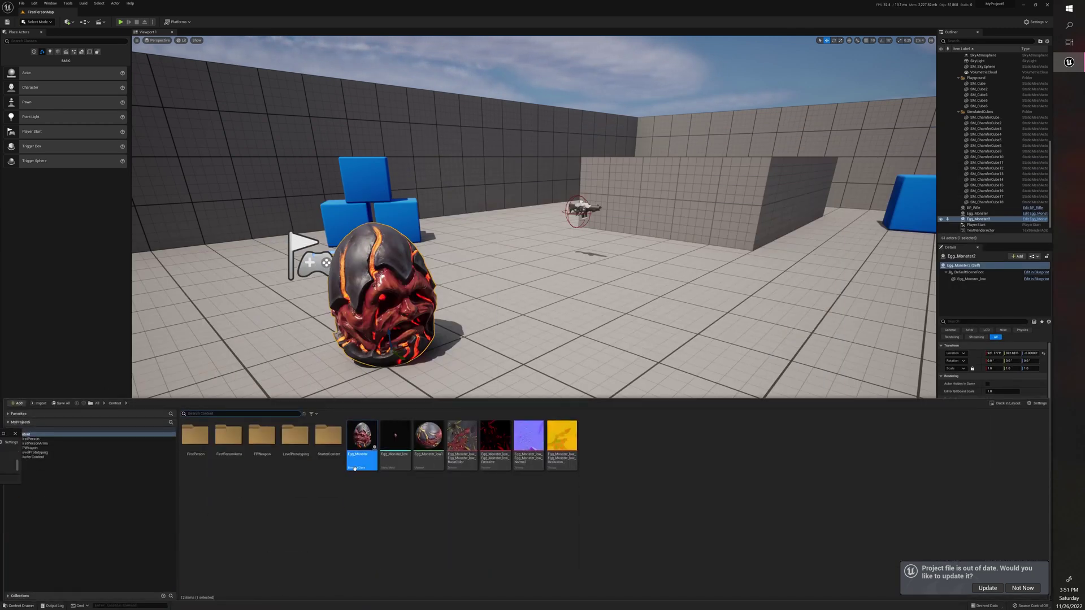
{"action": "left_click_drag", "start_coordinate": [362, 455], "coordinate": [550, 327]}
{"action": "key", "text": "f"}
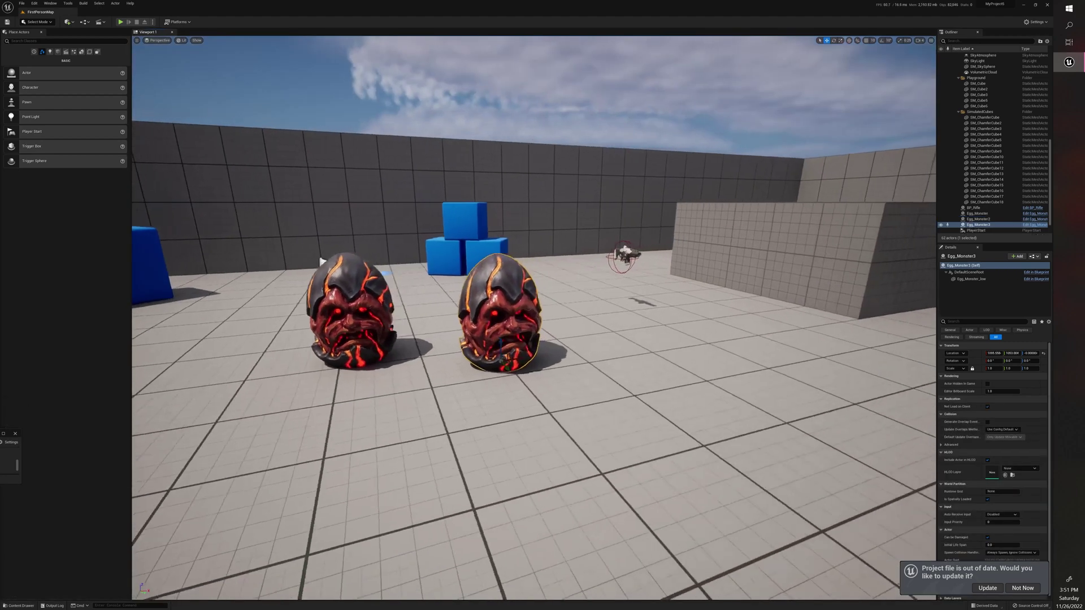
{"action": "left_click", "coordinate": [19, 606]}
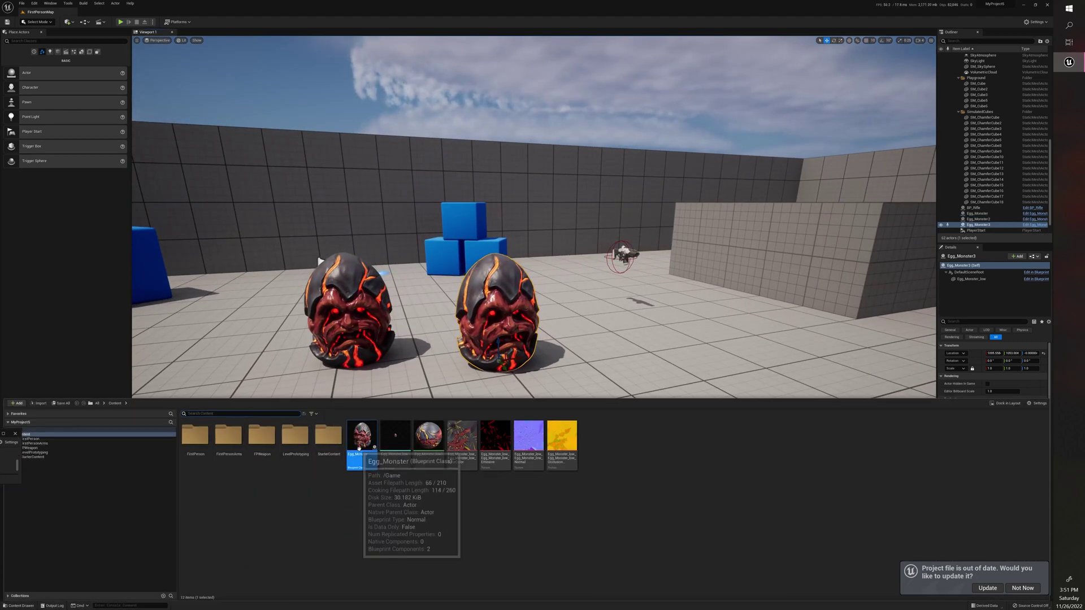
{"action": "left_click_drag", "start_coordinate": [364, 433], "coordinate": [615, 357]}
{"action": "key", "text": "d"}
{"action": "right_click_drag", "start_coordinate": [467, 315], "coordinate": [441, 315]}
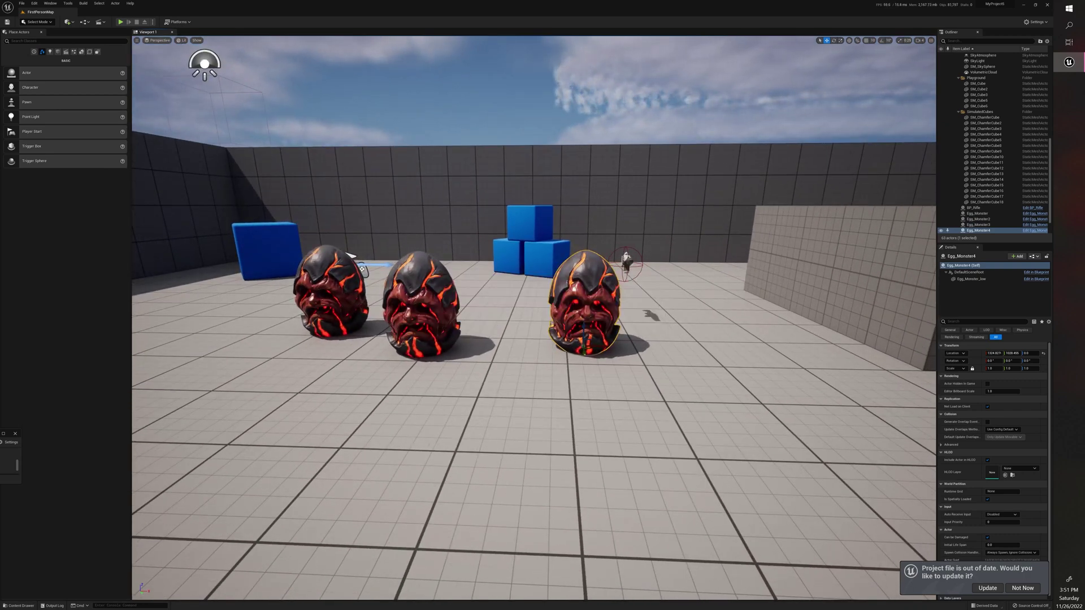
Step: Examine the Egg_Monster blueprint's Construction Script and Event Graph, return to its mesh preview, and minimize the blueprint editor
{"action": "left_click_drag", "start_coordinate": [0, 268], "coordinate": [787, 136]}
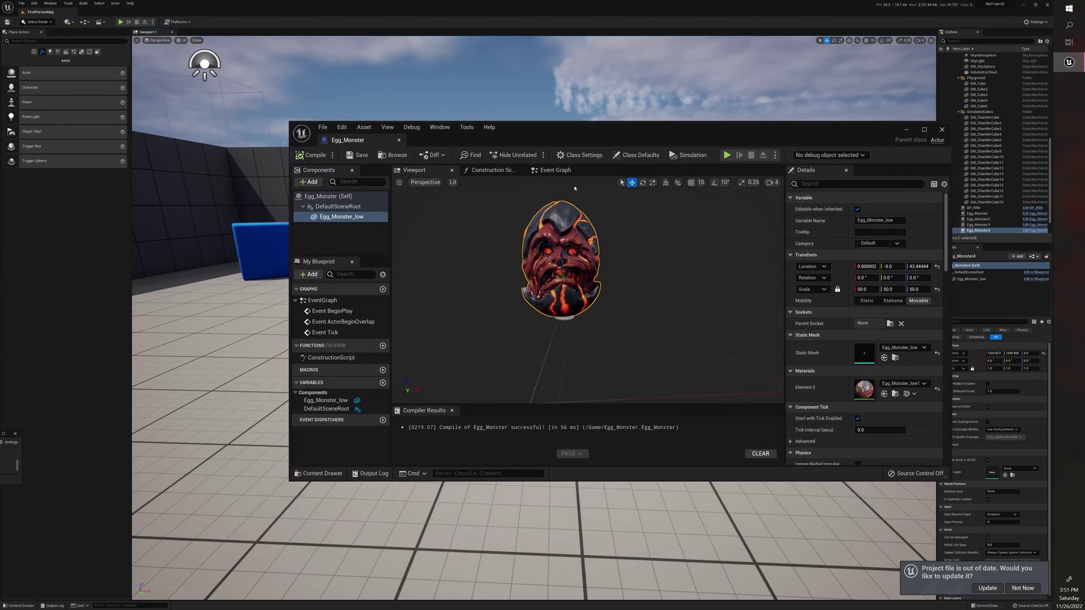
{"action": "left_click", "coordinate": [491, 170]}
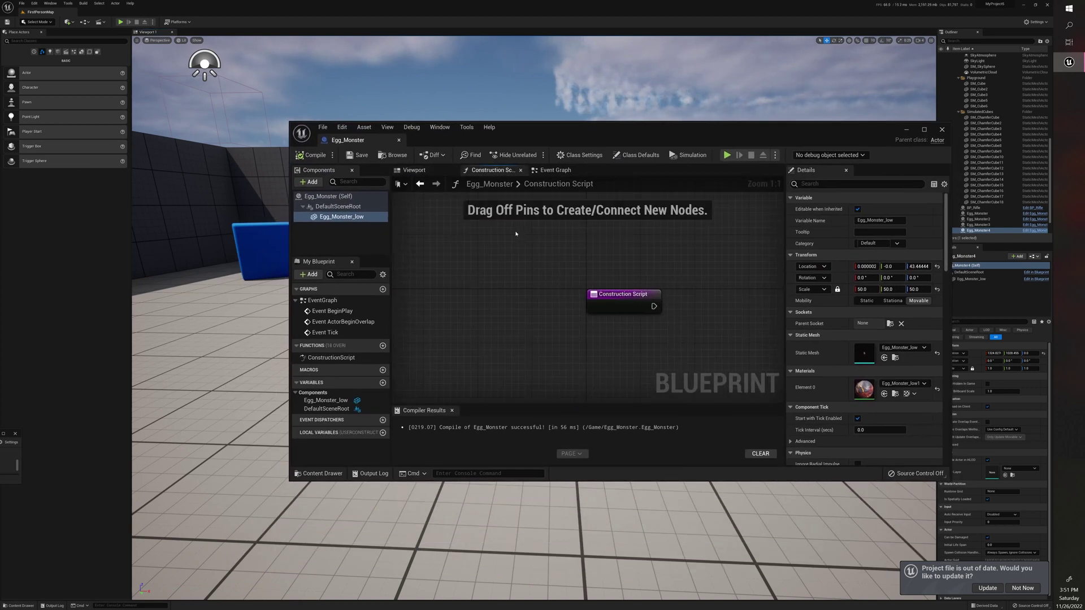
{"action": "left_click", "coordinate": [546, 172]}
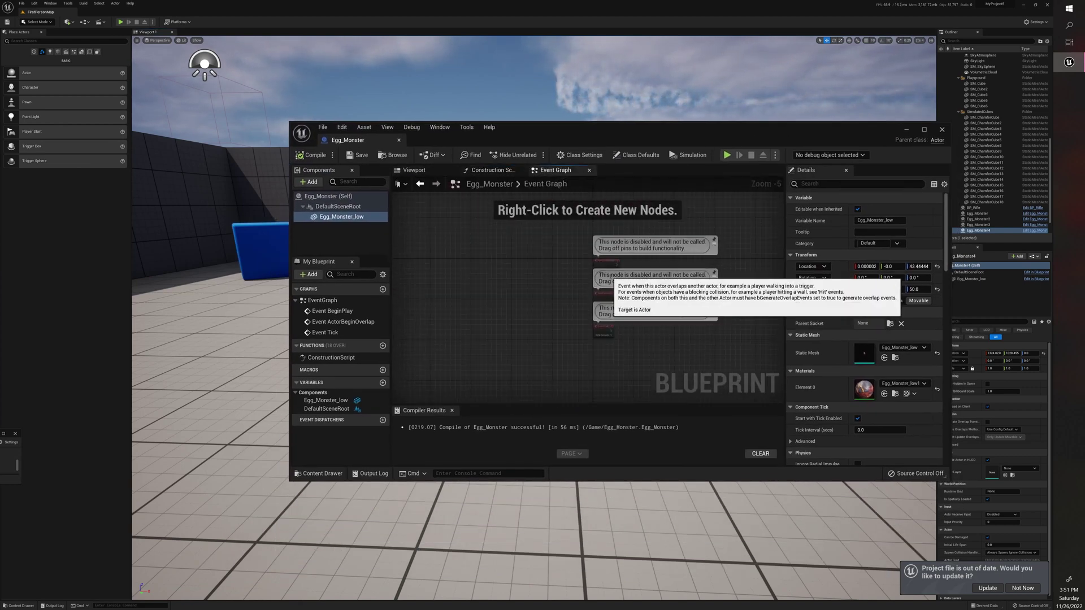
{"action": "scroll", "coordinate": [588, 266], "scroll_direction": "up", "scroll_amount": 2}
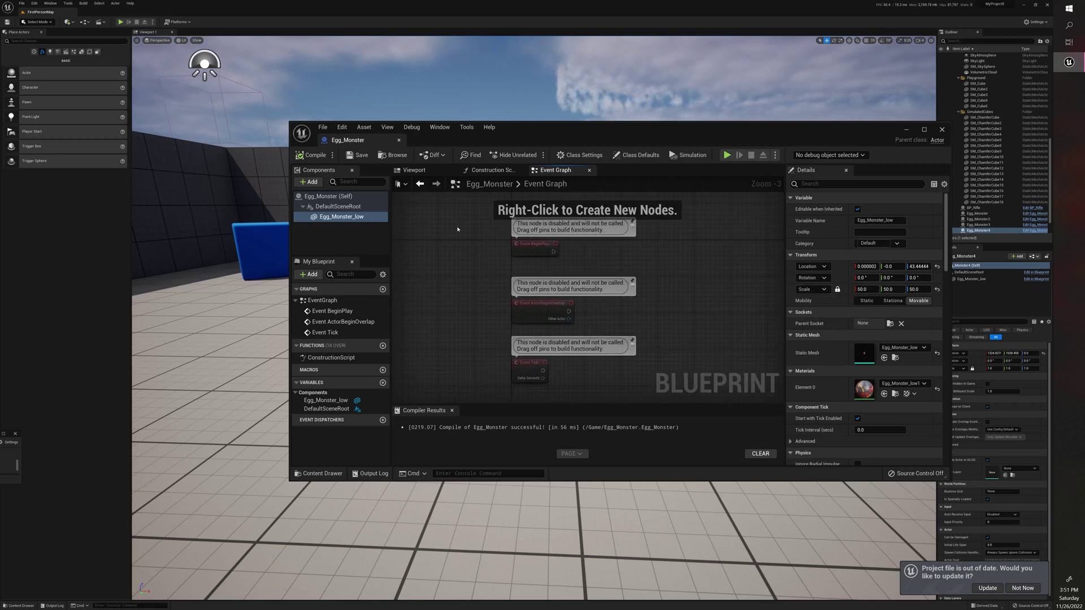
{"action": "left_click", "coordinate": [414, 170]}
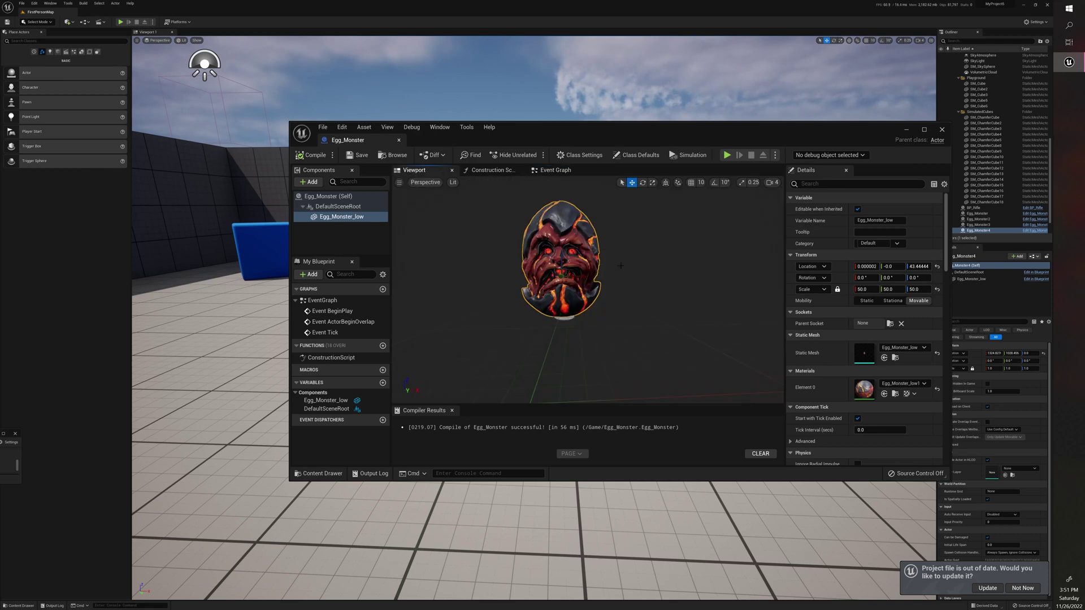
{"action": "left_click", "coordinate": [908, 131]}
Step: Play the level from the editor, walk around the egg monsters to check them in game, and stop the session
{"action": "right_click_drag", "start_coordinate": [679, 260], "coordinate": [751, 263]}
{"action": "key", "text": "a"}
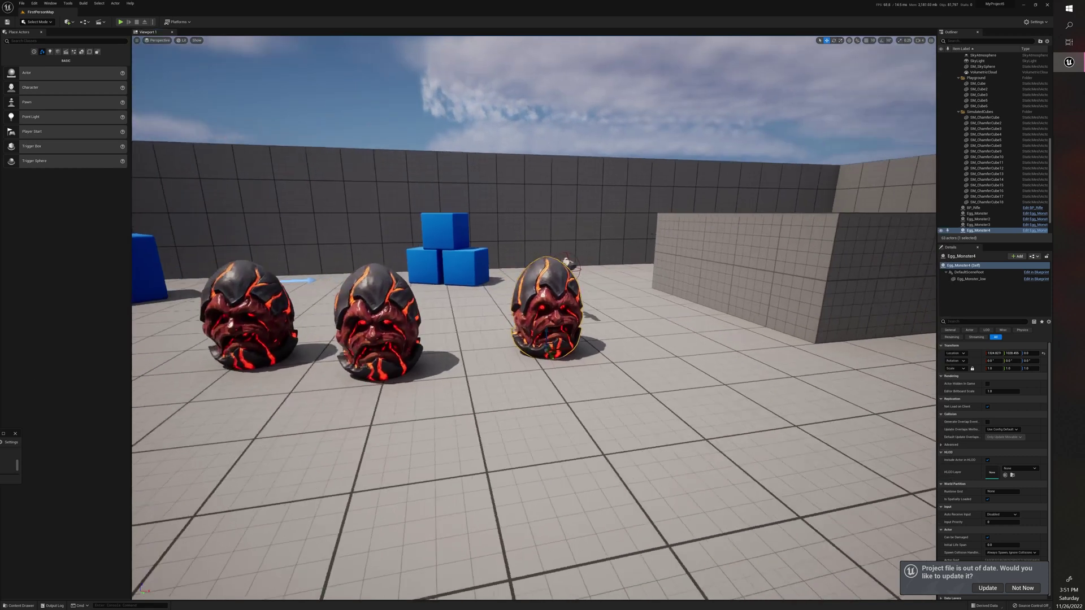
{"action": "left_click", "coordinate": [454, 316]}
{"action": "right_click_drag", "start_coordinate": [434, 112], "coordinate": [492, 114]}
{"action": "key", "text": "a"}
{"action": "key", "text": "w"}
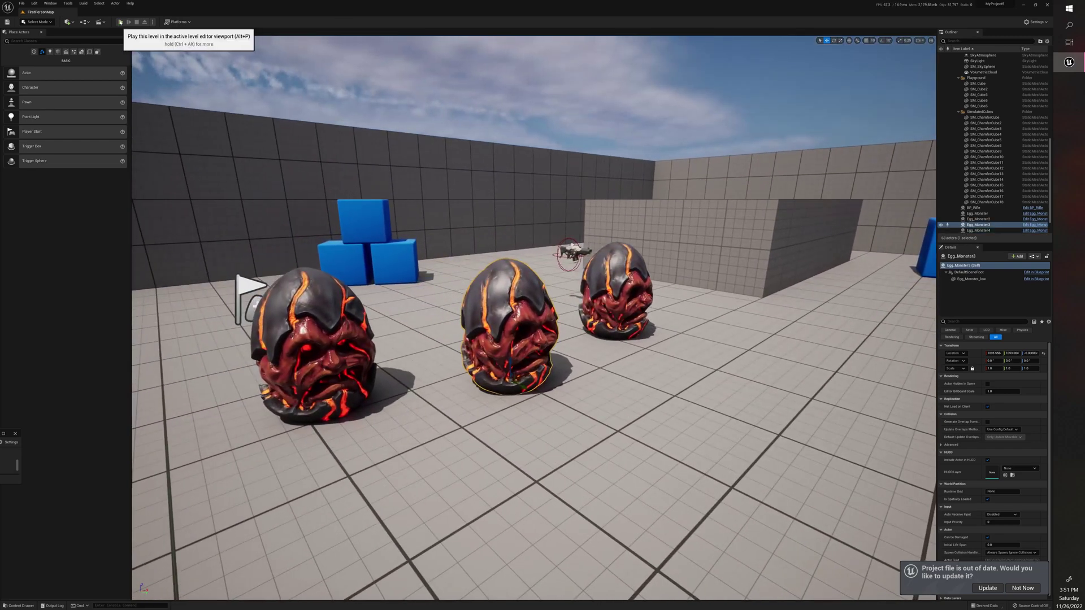
{"action": "left_click", "coordinate": [121, 21]}
{"action": "key", "text": "d"}
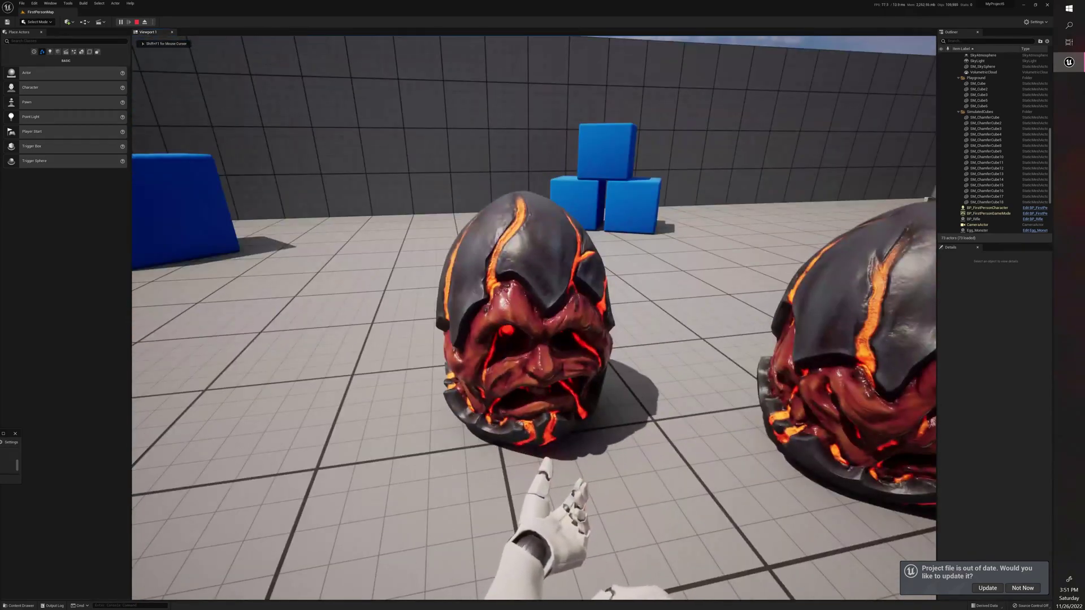
{"action": "key", "text": "d"}
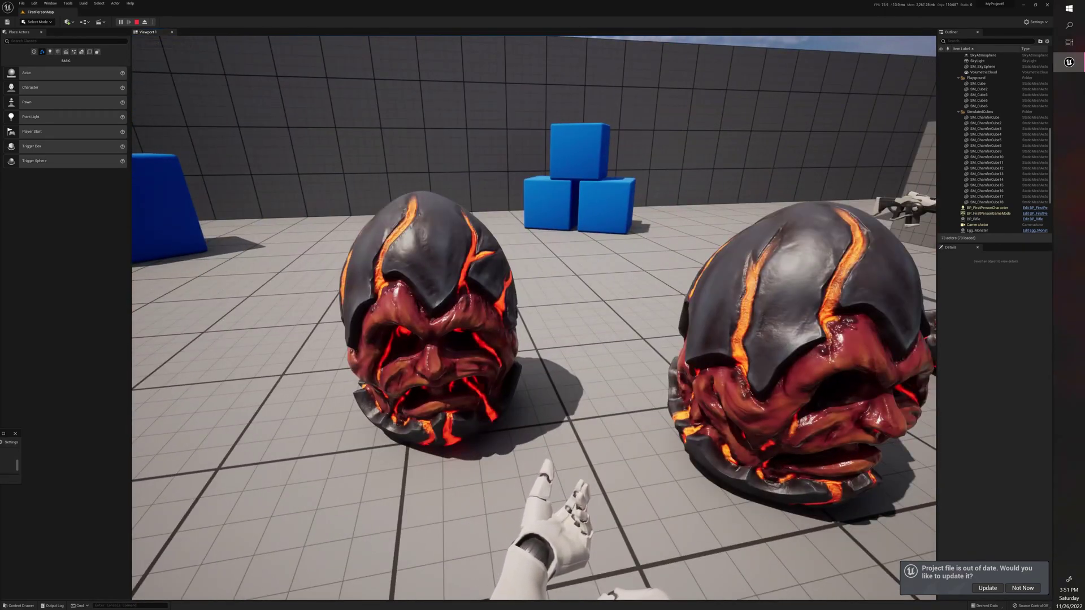
{"action": "key", "text": "a"}
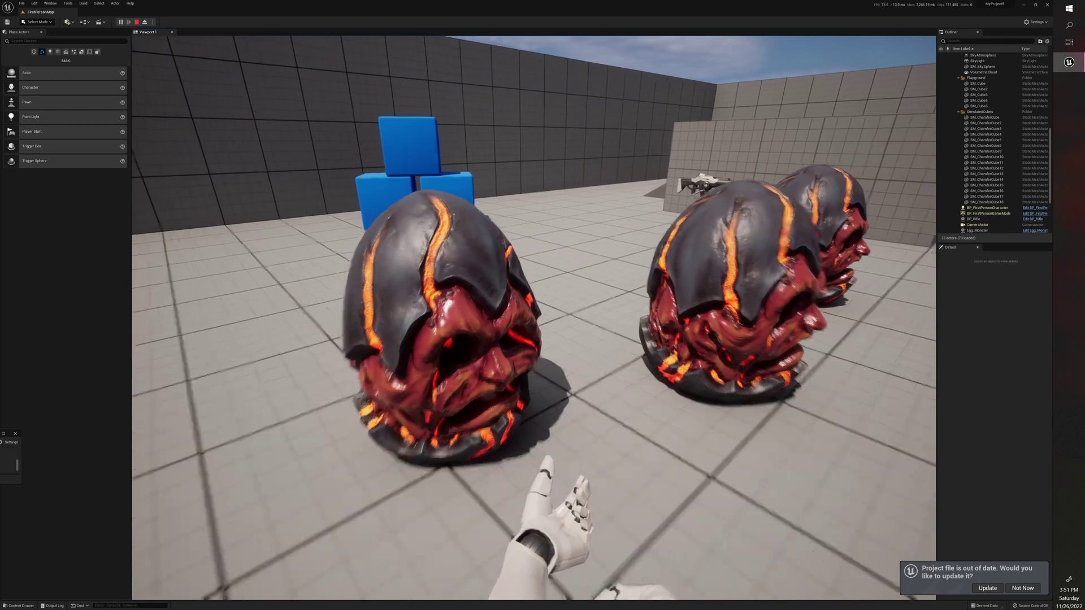
{"action": "key", "text": "Escape"}
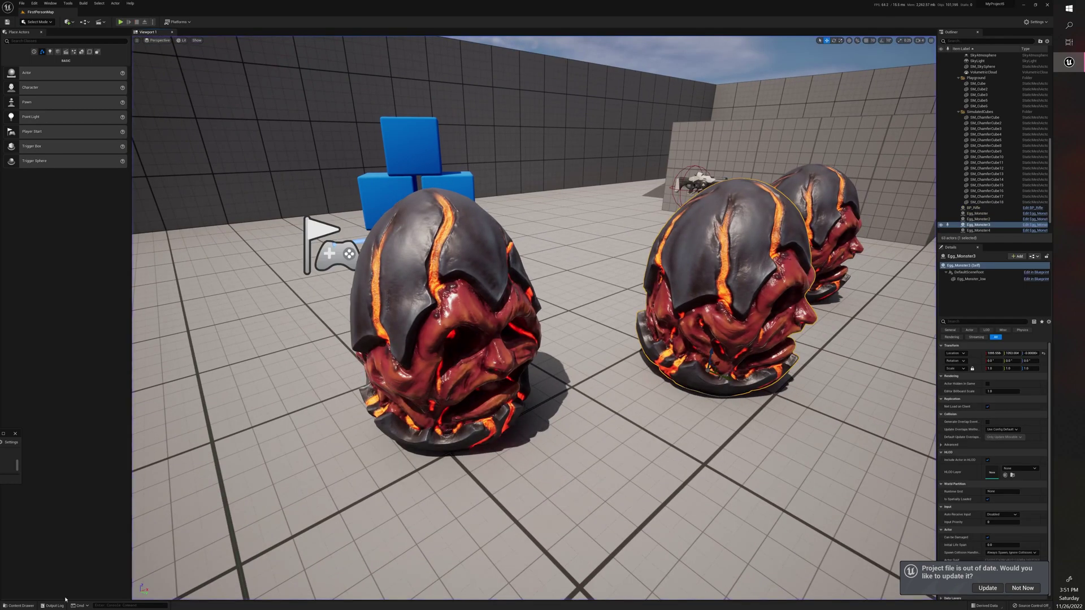
Step: Place another Egg_Monster instance on the floor on the far side of the player start
{"action": "left_click", "coordinate": [21, 605]}
{"action": "key", "text": "s"}
{"action": "mouse_move", "coordinate": [296, 341]}
{"action": "right_mouse_down"}
{"action": "mouse_move", "coordinate": [328, 348]}
{"action": "mouse_move", "coordinate": [296, 341]}
{"action": "right_mouse_up"}
{"action": "key", "text": "w"}
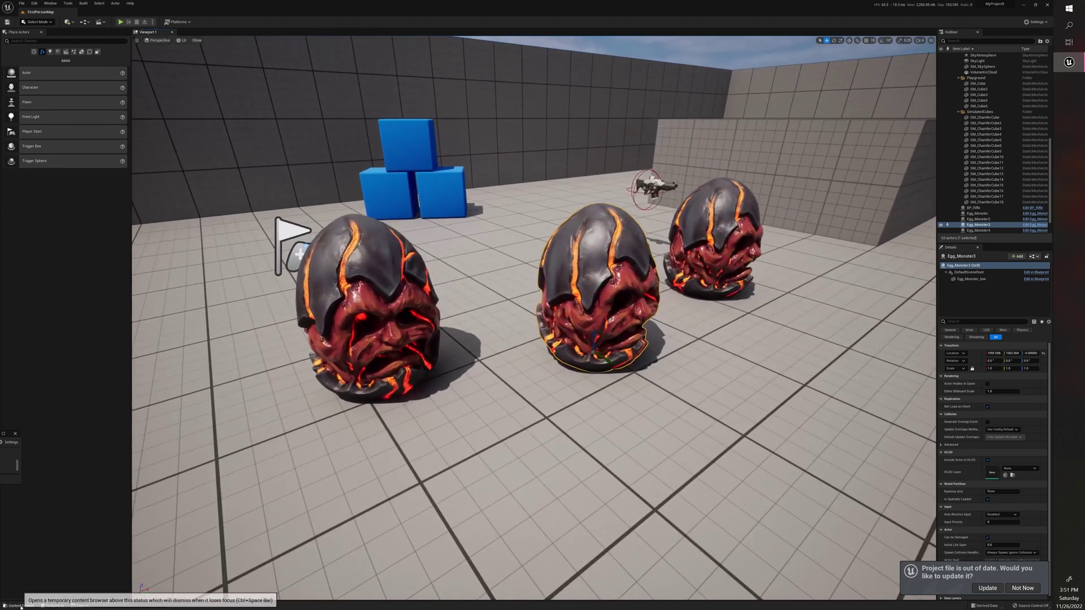
{"action": "left_click", "coordinate": [20, 606]}
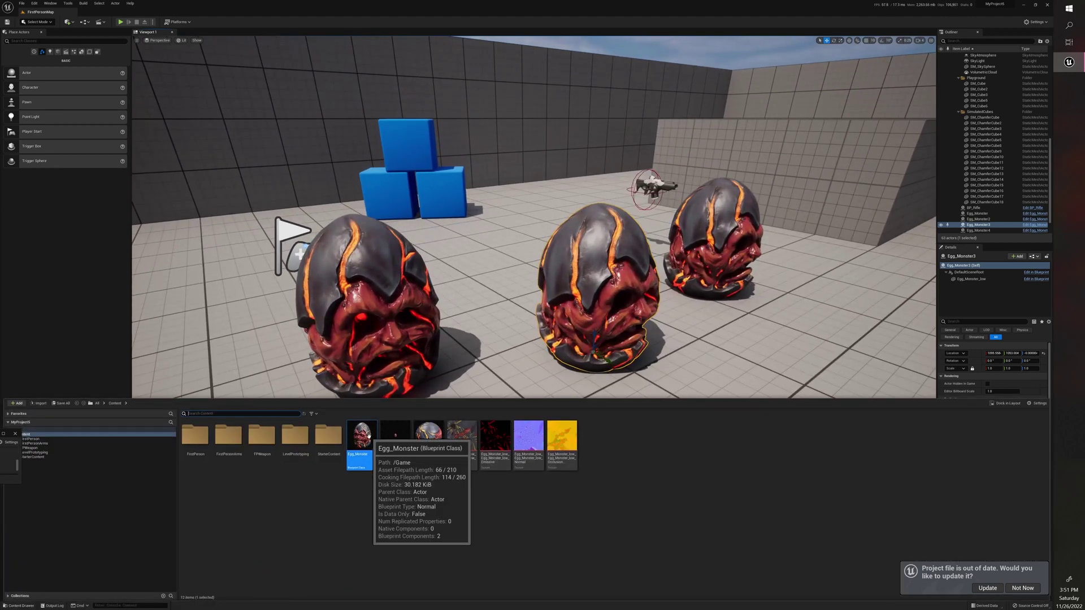
{"action": "left_click_drag", "start_coordinate": [364, 435], "coordinate": [194, 320]}
Step: Place the raw Egg_Monster_low static mesh between the egg monsters, inspect its unscaled size up close, and delete it
{"action": "left_click", "coordinate": [19, 605]}
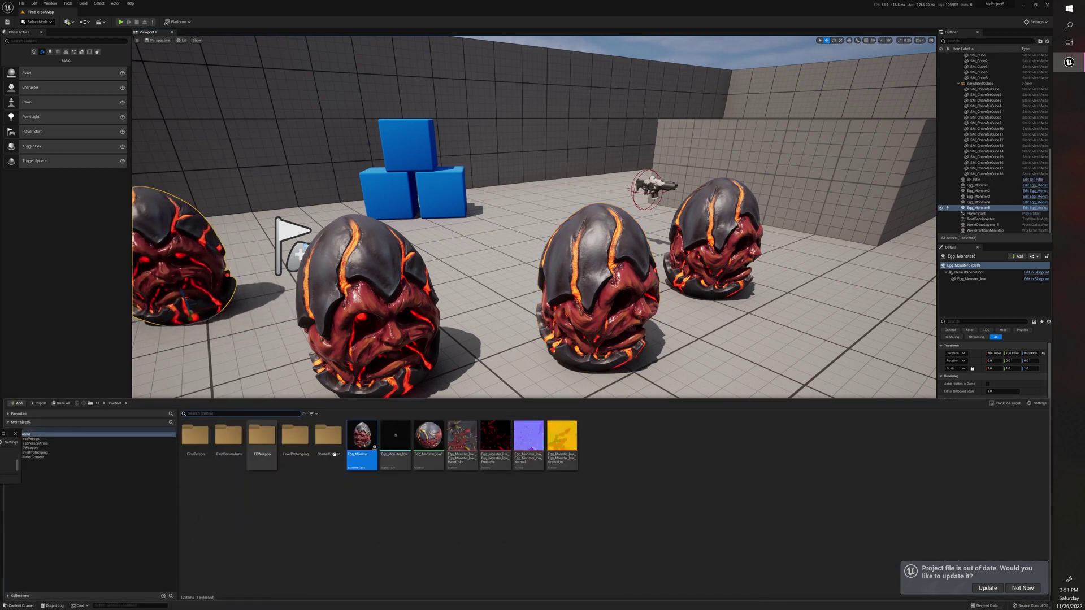
{"action": "left_click_drag", "start_coordinate": [368, 441], "coordinate": [471, 355]}
{"action": "left_click_drag", "start_coordinate": [490, 391], "coordinate": [491, 391]}
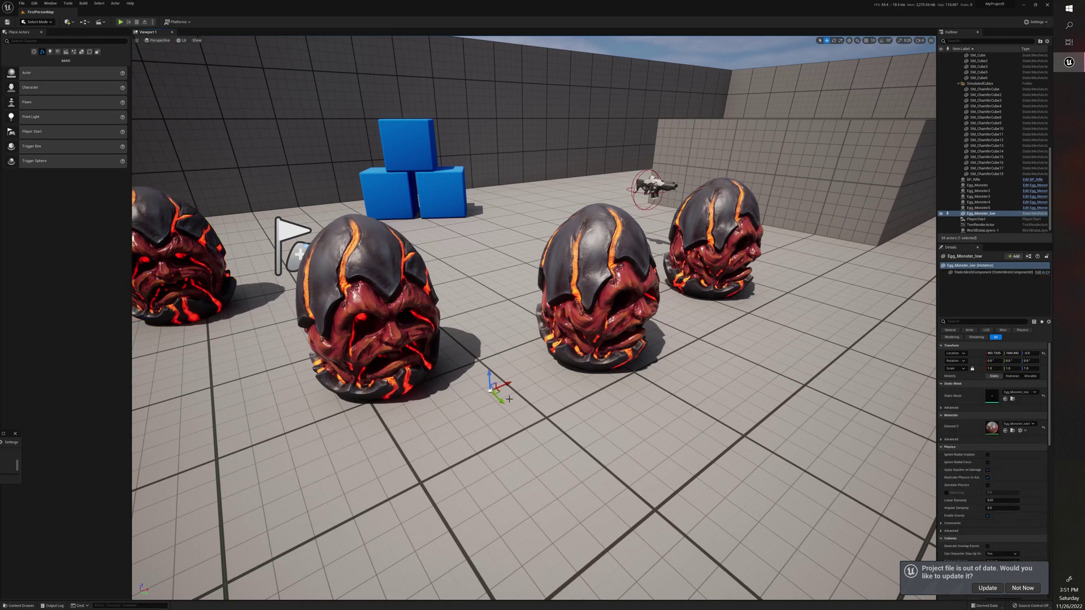
{"action": "key", "text": "w"}
{"action": "right_click_drag", "start_coordinate": [491, 391], "coordinate": [357, 305]}
{"action": "key", "text": "w"}
{"action": "key", "text": "w"}
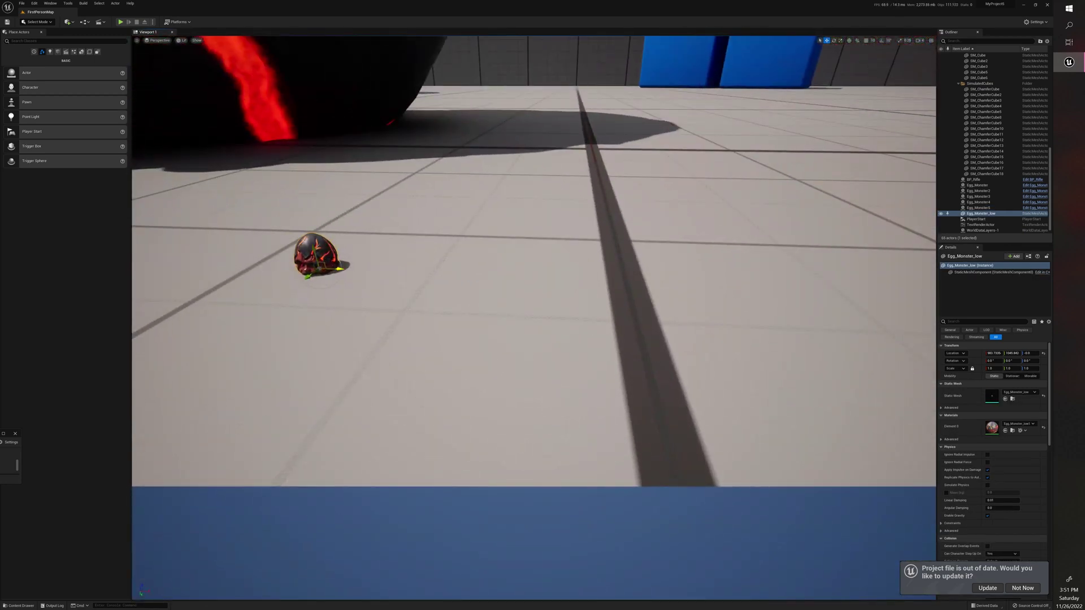
{"action": "key", "text": "Delete"}
Step: Save the level with the row of egg monsters in view
{"action": "right_click_drag", "start_coordinate": [329, 253], "coordinate": [329, 252]}
{"action": "right_click_drag", "start_coordinate": [267, 333], "coordinate": [267, 333]}
{"action": "left_click", "coordinate": [20, 604]}
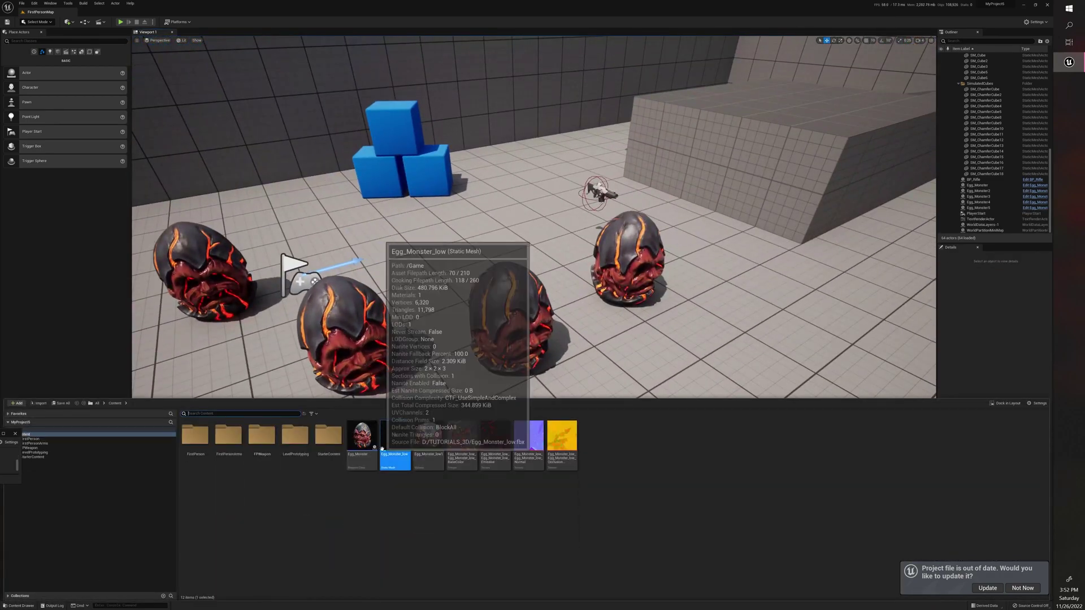
{"action": "right_click_drag", "start_coordinate": [430, 341], "coordinate": [434, 335]}
{"action": "key", "text": "ctrl+s"}
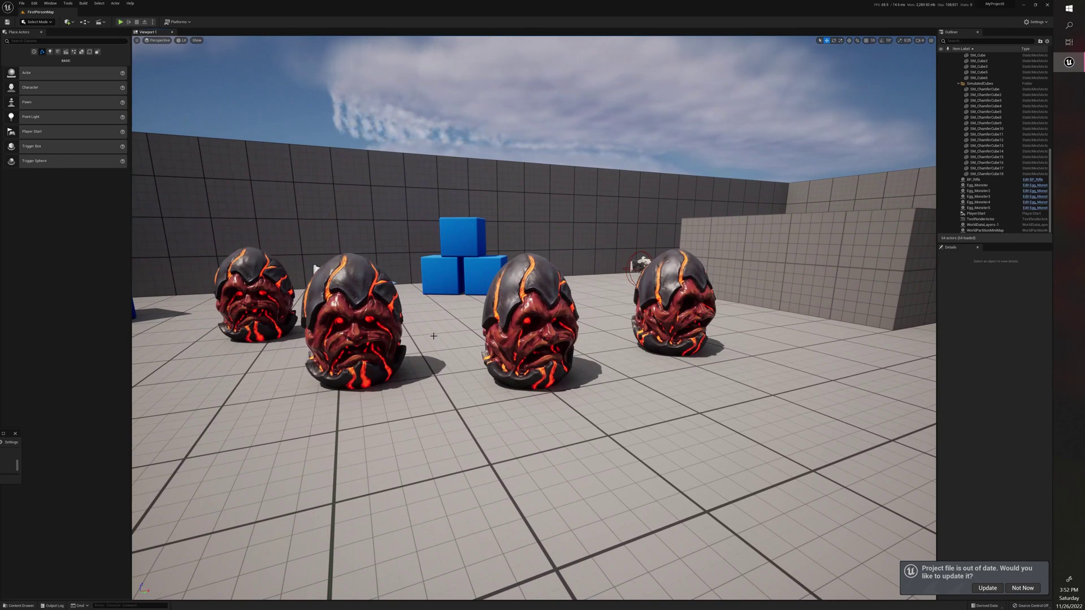
{"action": "right_click_drag", "start_coordinate": [444, 320], "coordinate": [444, 320]}
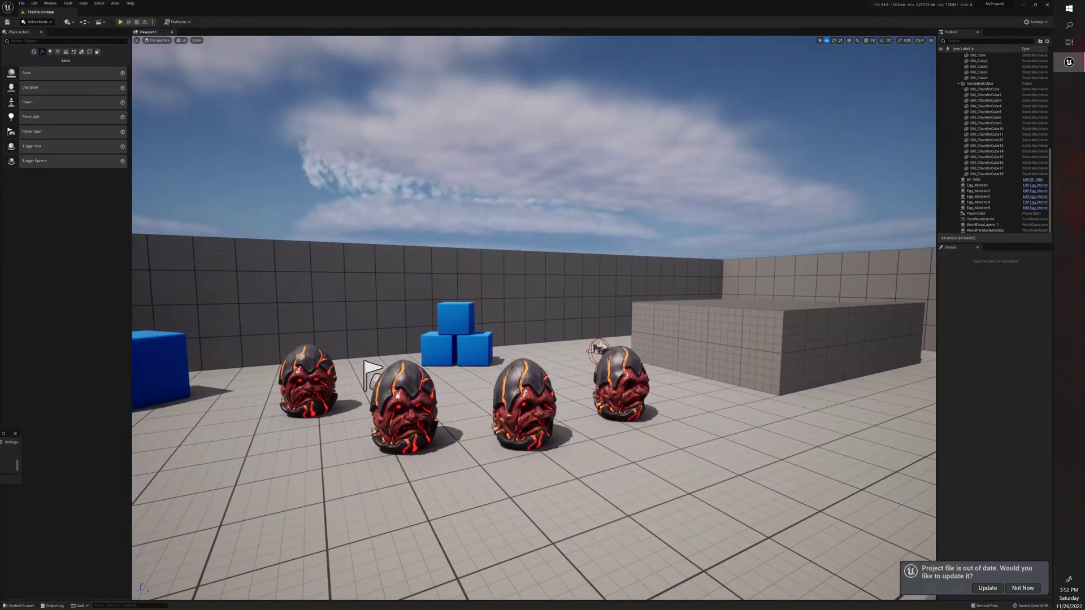